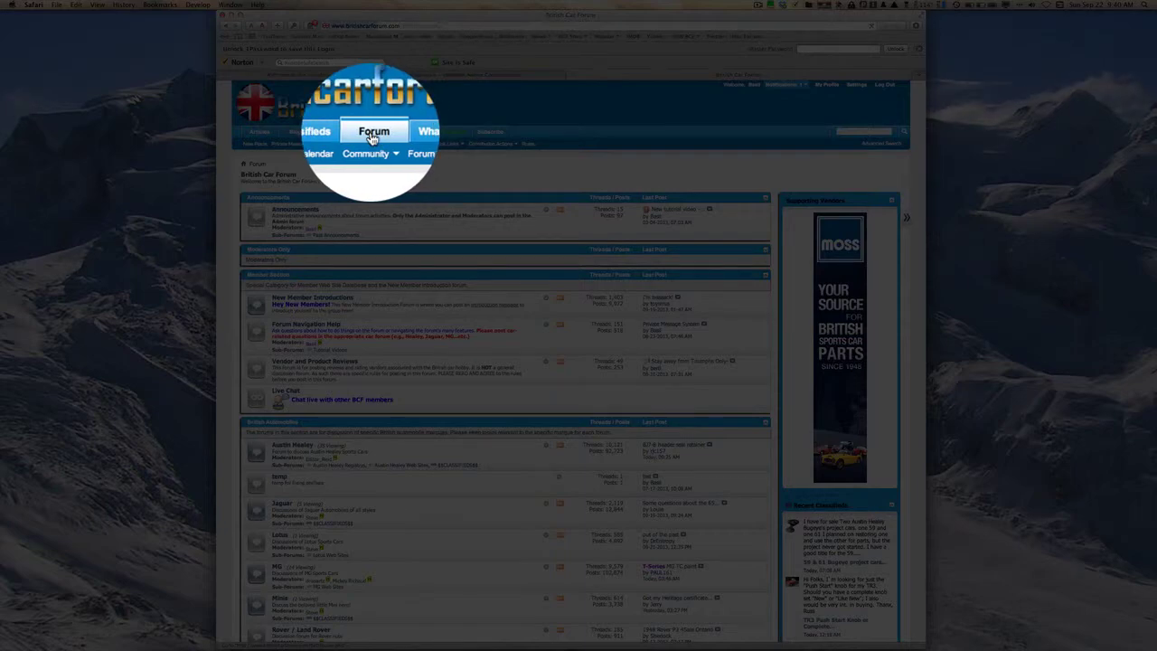
- Open the New Member Introductions forum in the Member Section of the forum index
click(372, 132)
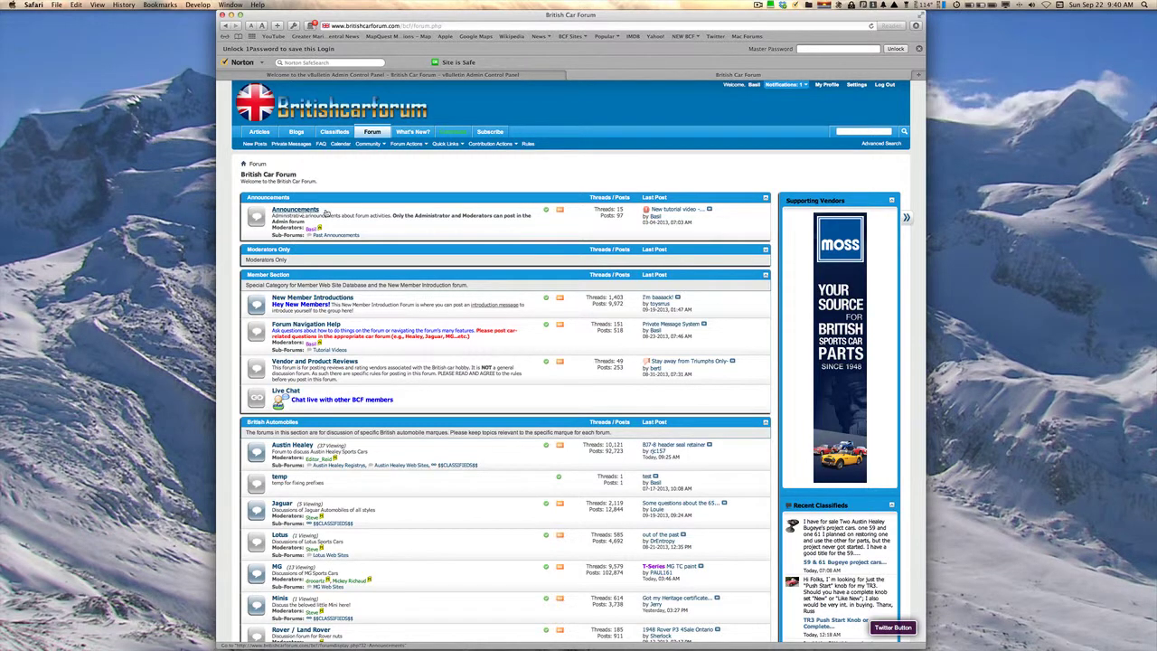
scroll(365, 213, down, 5)
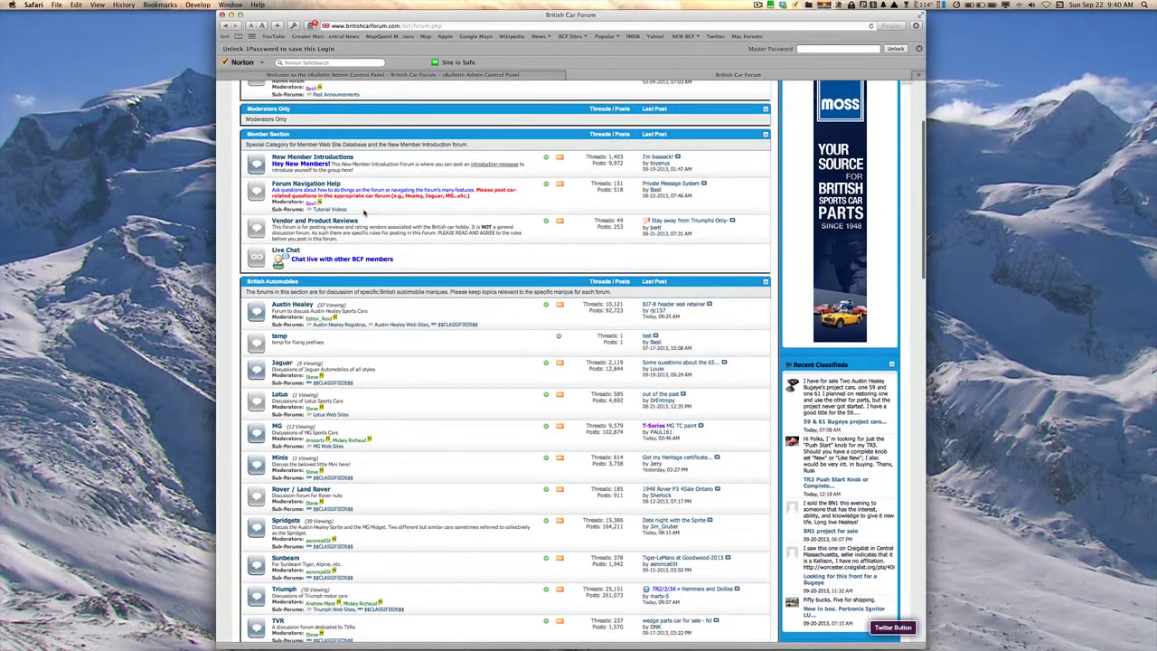
scroll(364, 213, down, 4)
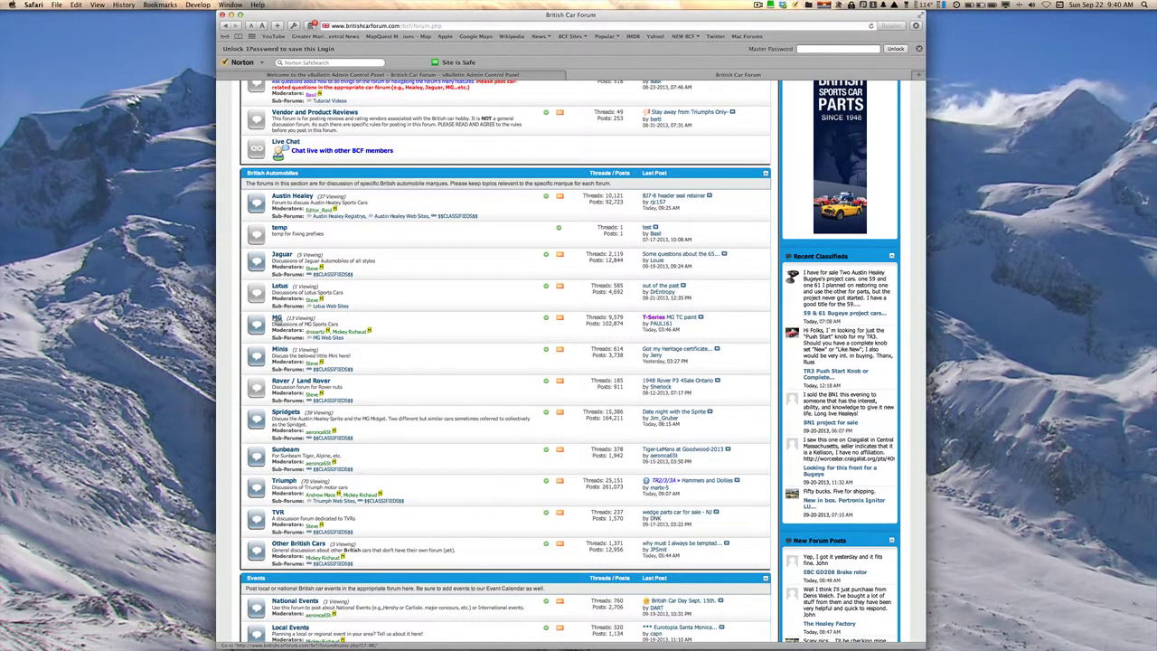
scroll(277, 318, up, 5)
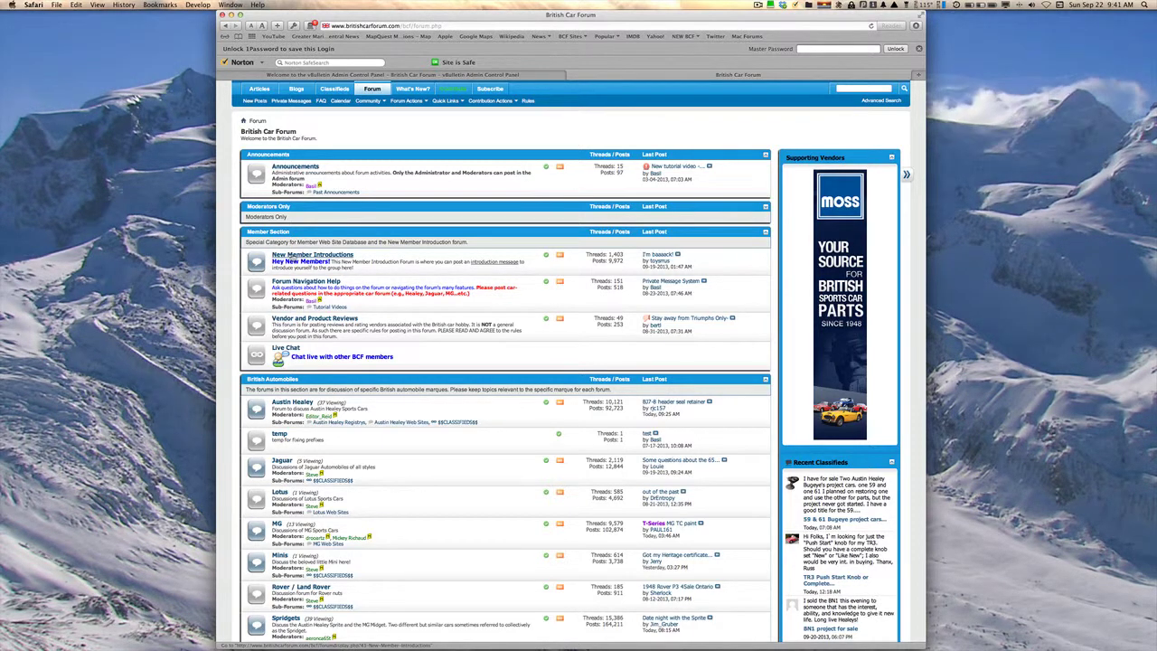
click(312, 255)
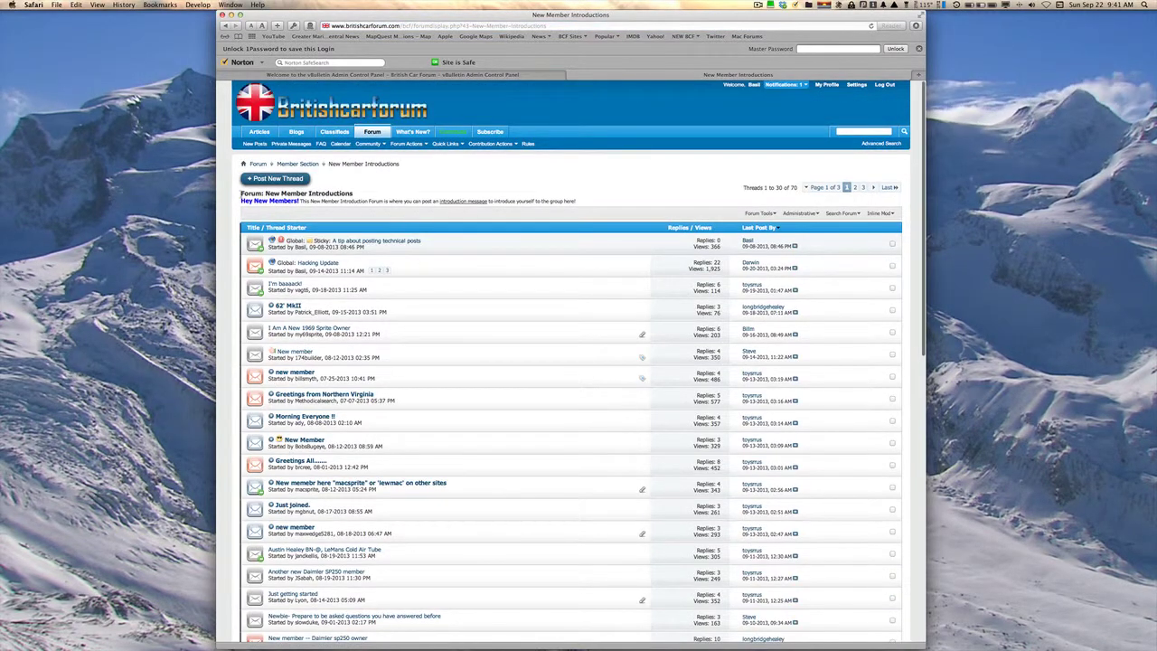
- Start a new thread in New Member Introductions and title it "Hello from New Mexico"
drag(241, 193, 358, 192)
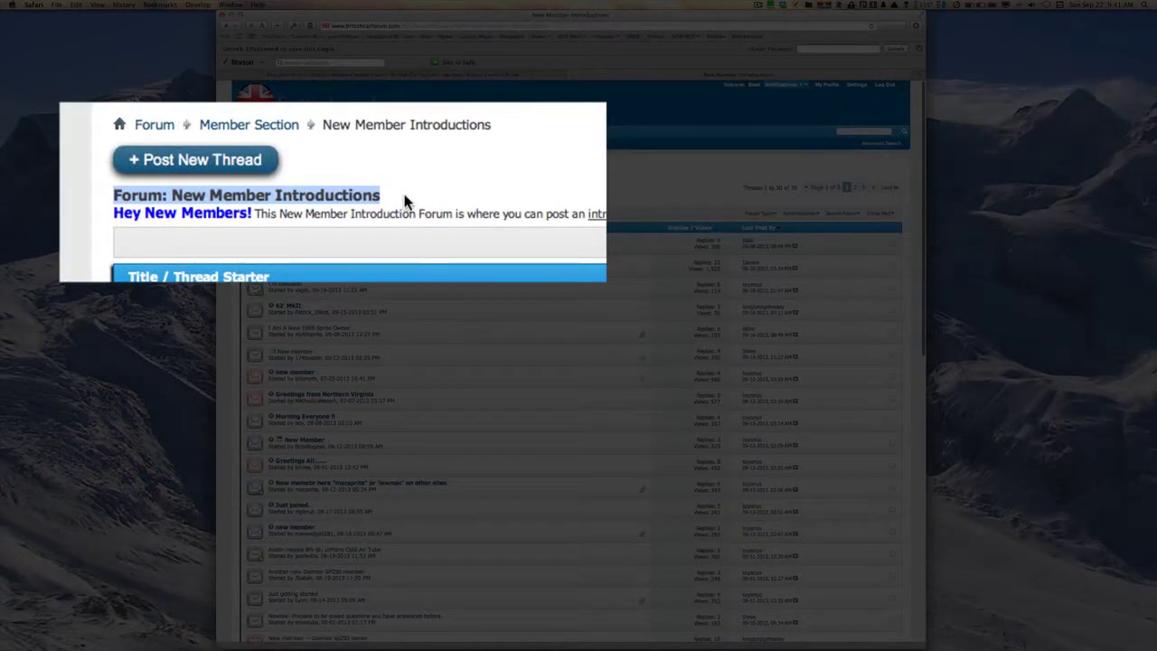
click(445, 301)
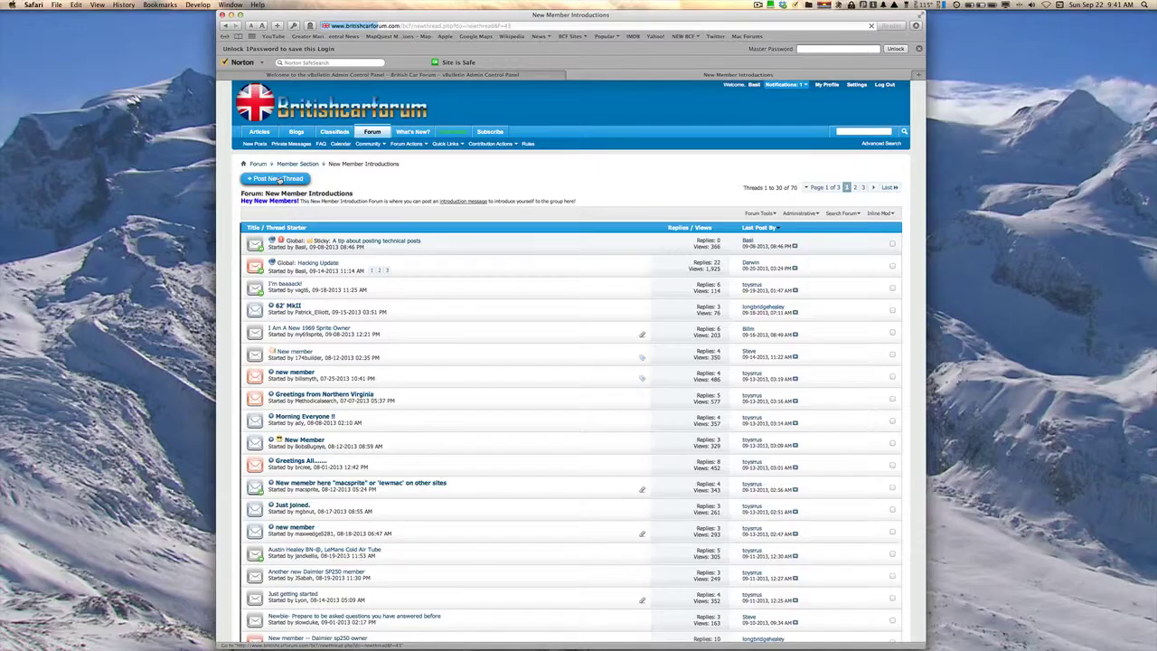
click(278, 181)
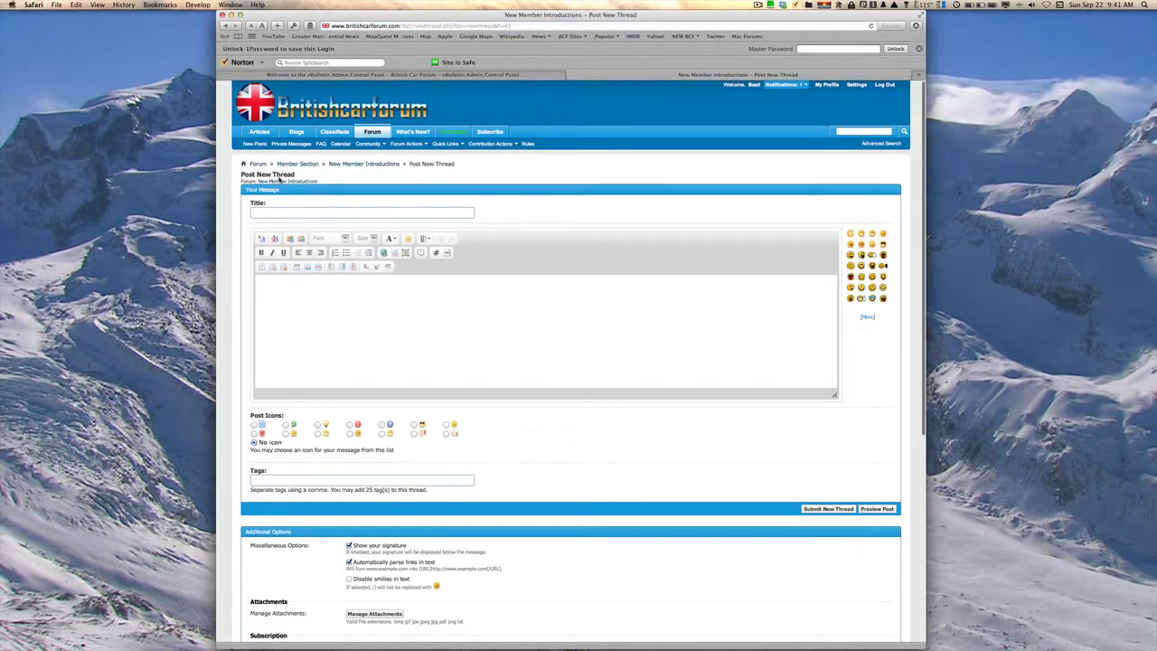
click(281, 213)
text(Hello)
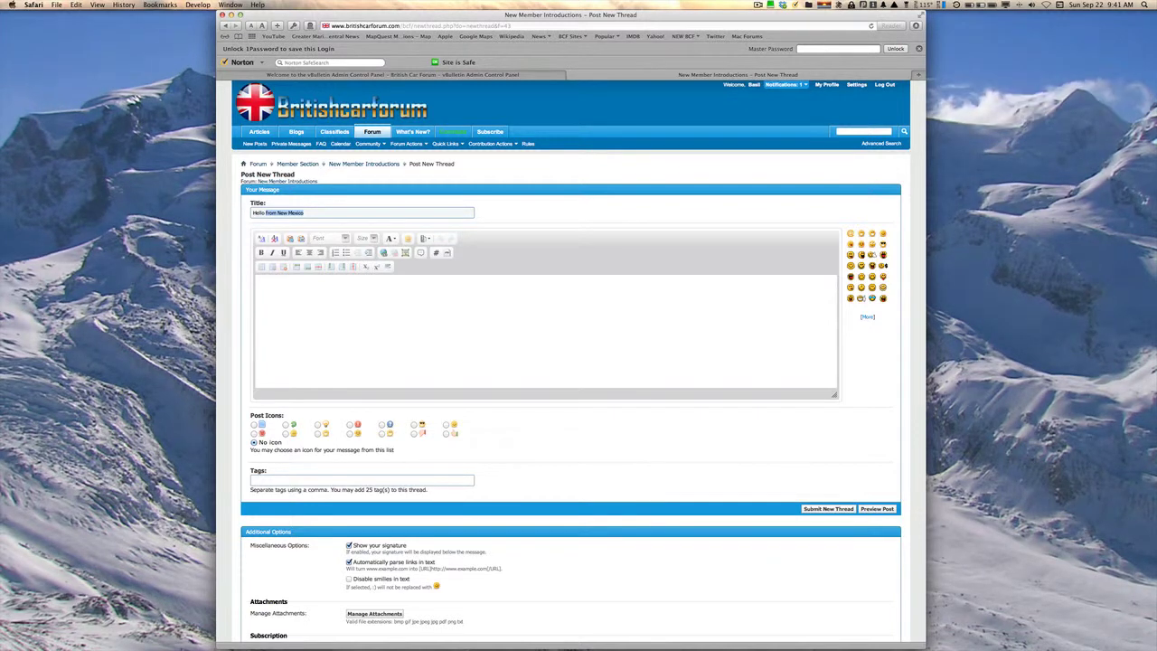
text(from)
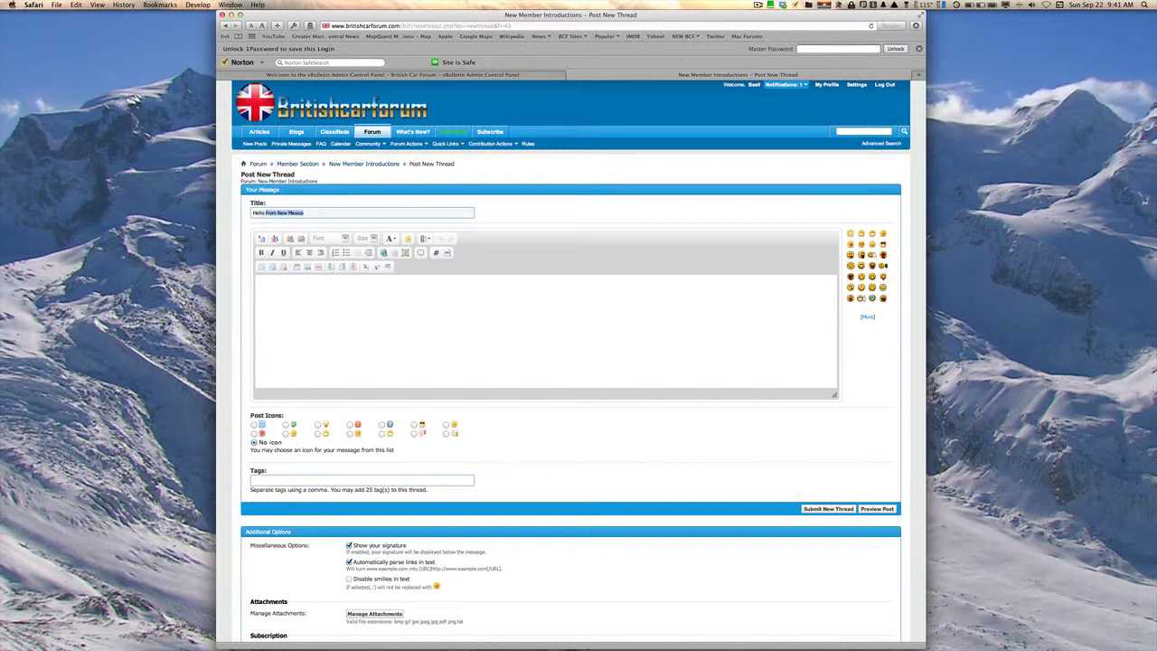
- Write "Type your message here..." as the message body and add a smiley at its end
click(301, 297)
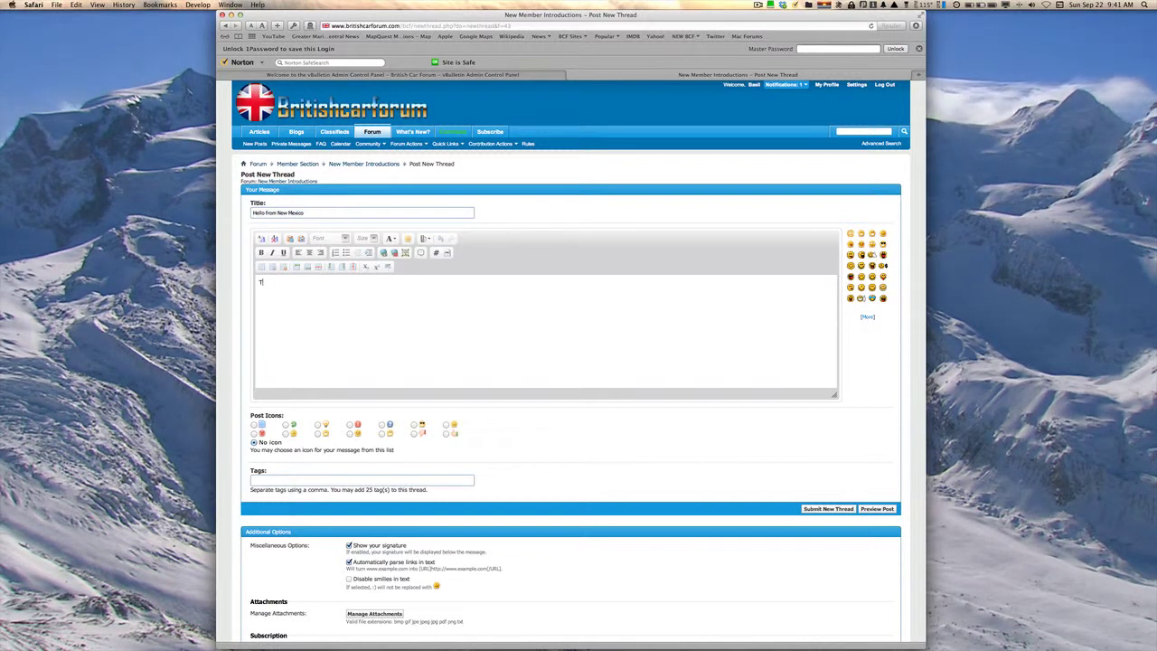
text(Type your me)
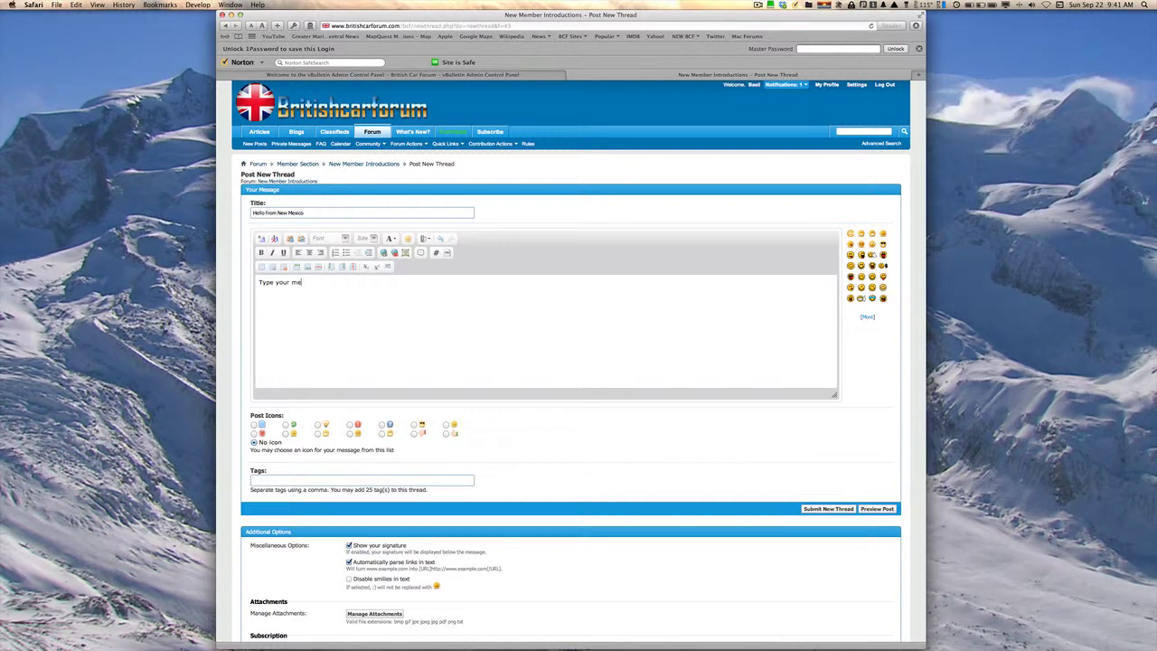
text(ssage here...)
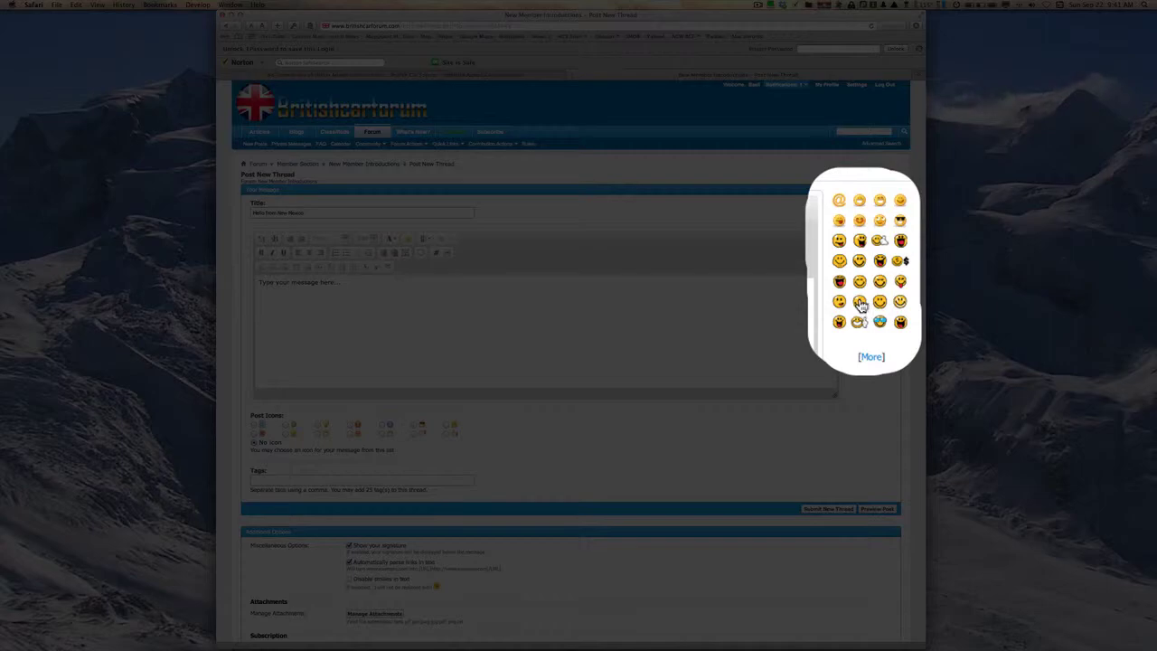
click(861, 288)
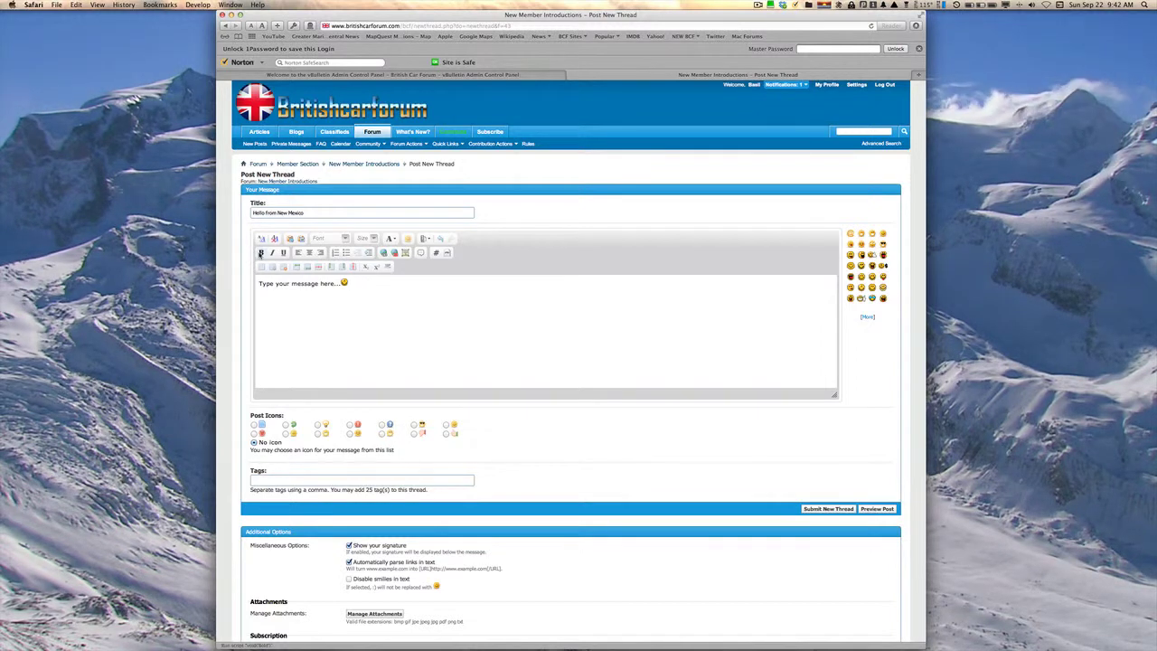
- Try bold on the word "your" in the message, leaving the word formatted with underline only
double_click(278, 283)
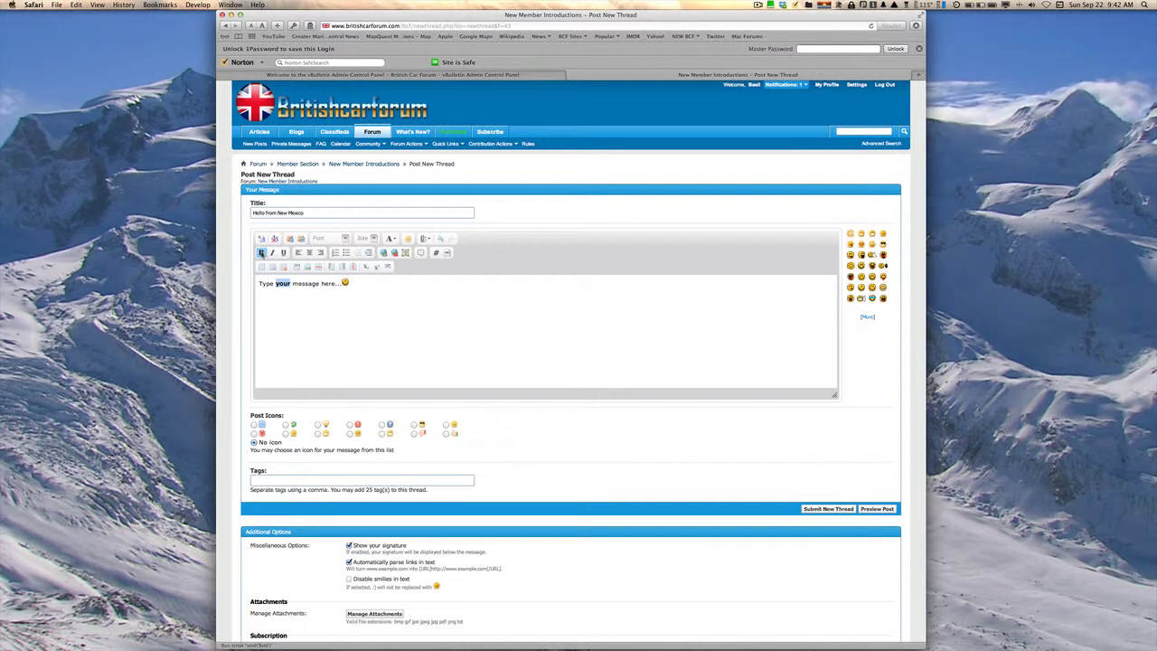
click(269, 253)
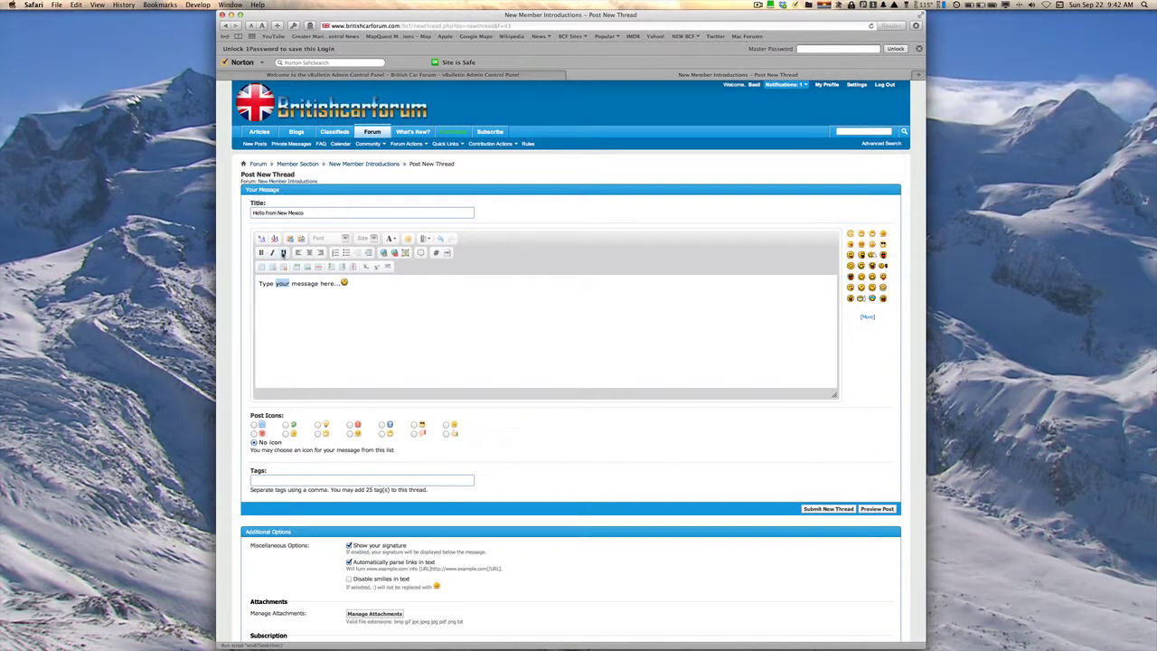
click(283, 252)
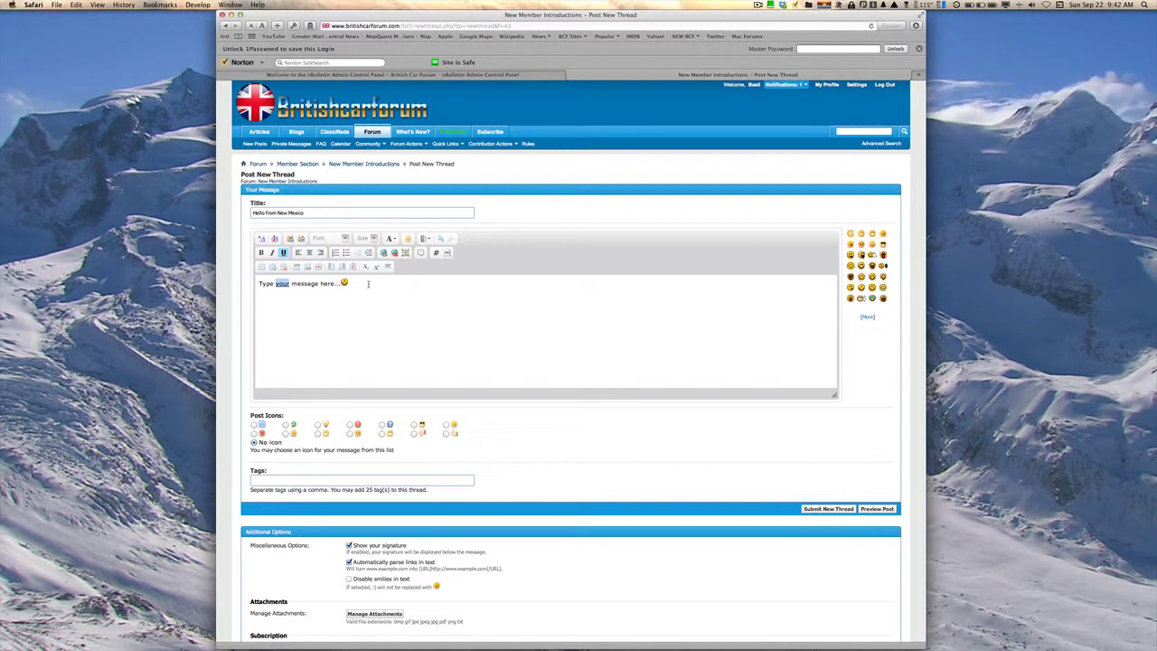
click(368, 284)
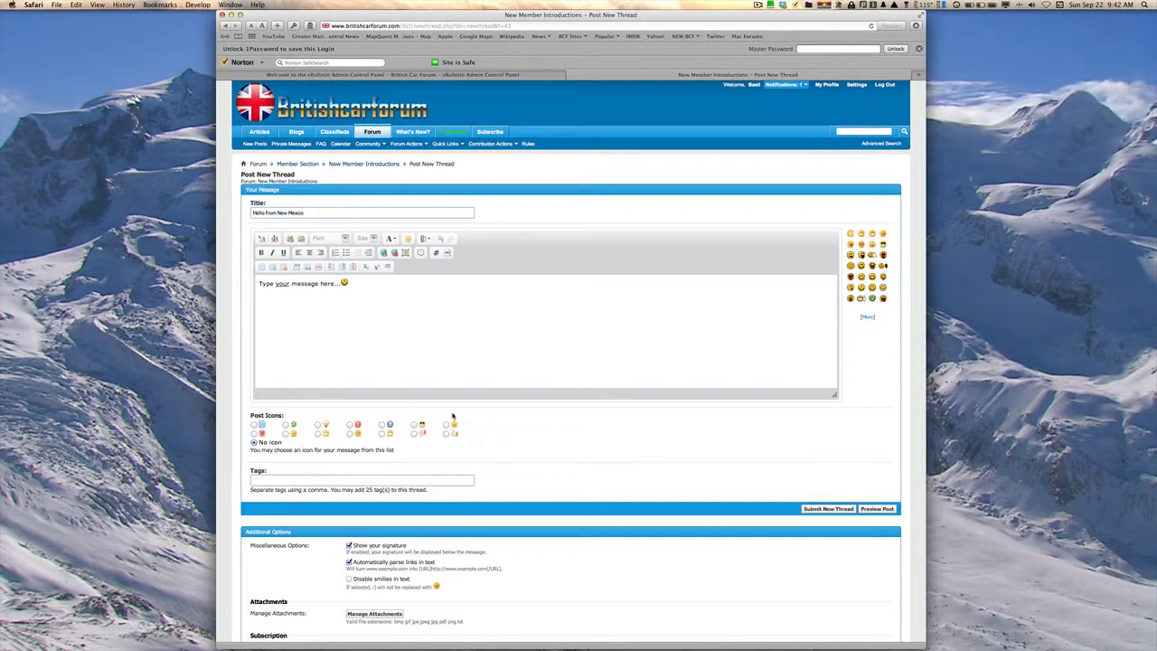
- Choose the sunglasses smiley as the post icon, leave the tags empty and submit the new thread
click(414, 424)
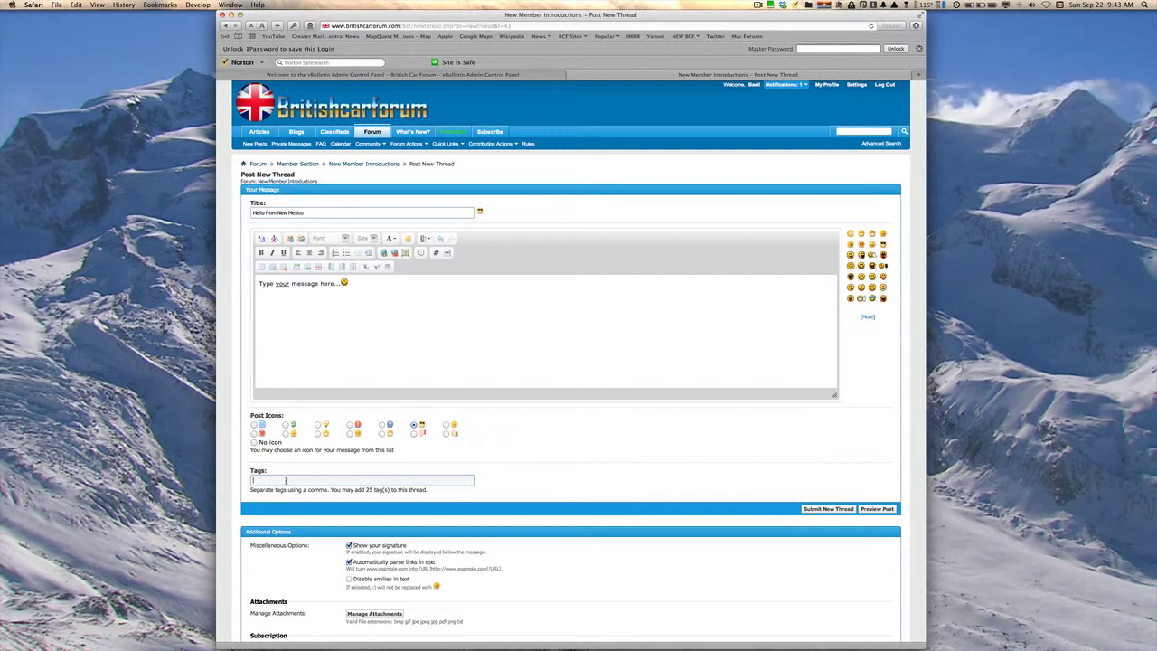
scroll(535, 482, down, 5)
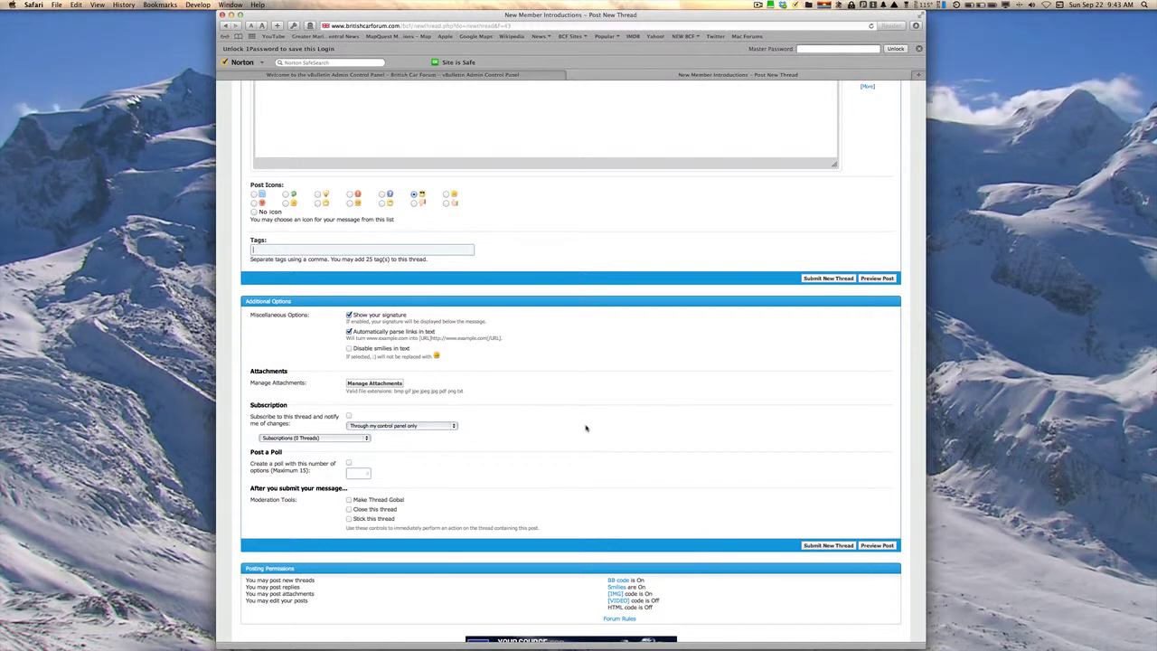
scroll(631, 433, up, 5)
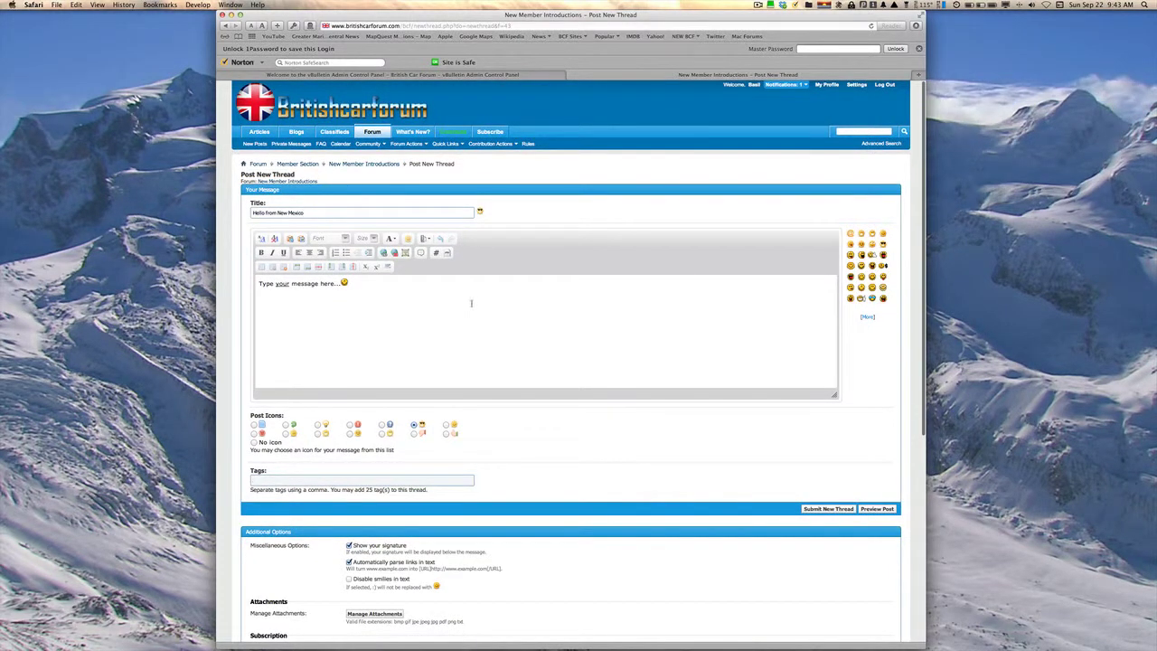
scroll(468, 303, down, 5)
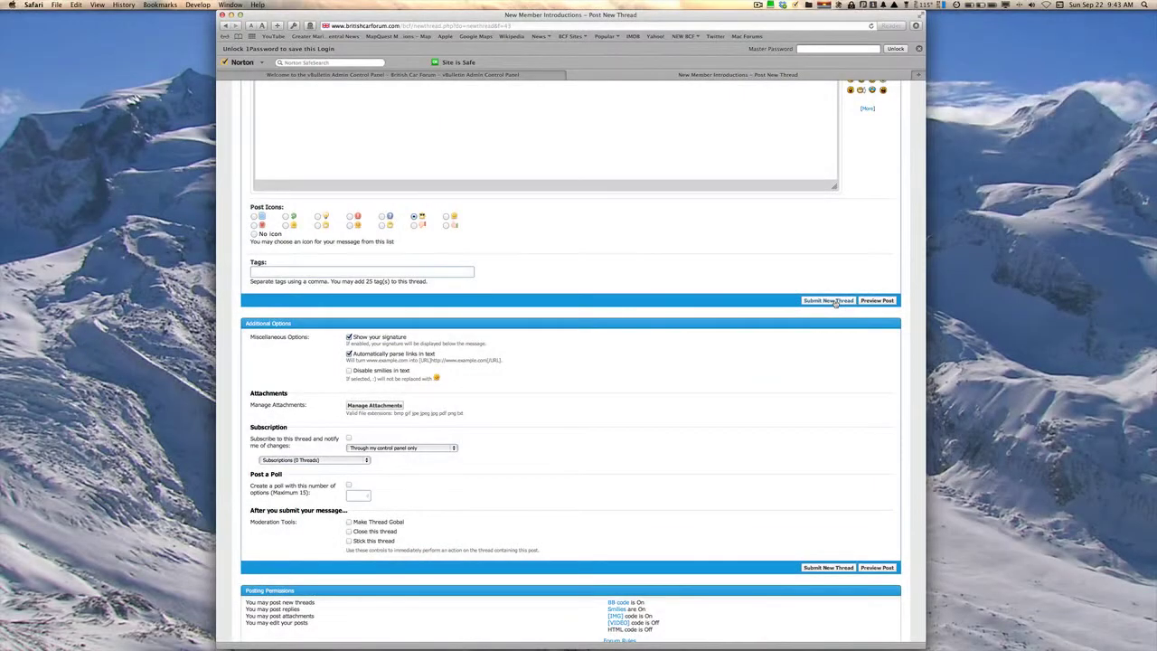
click(834, 302)
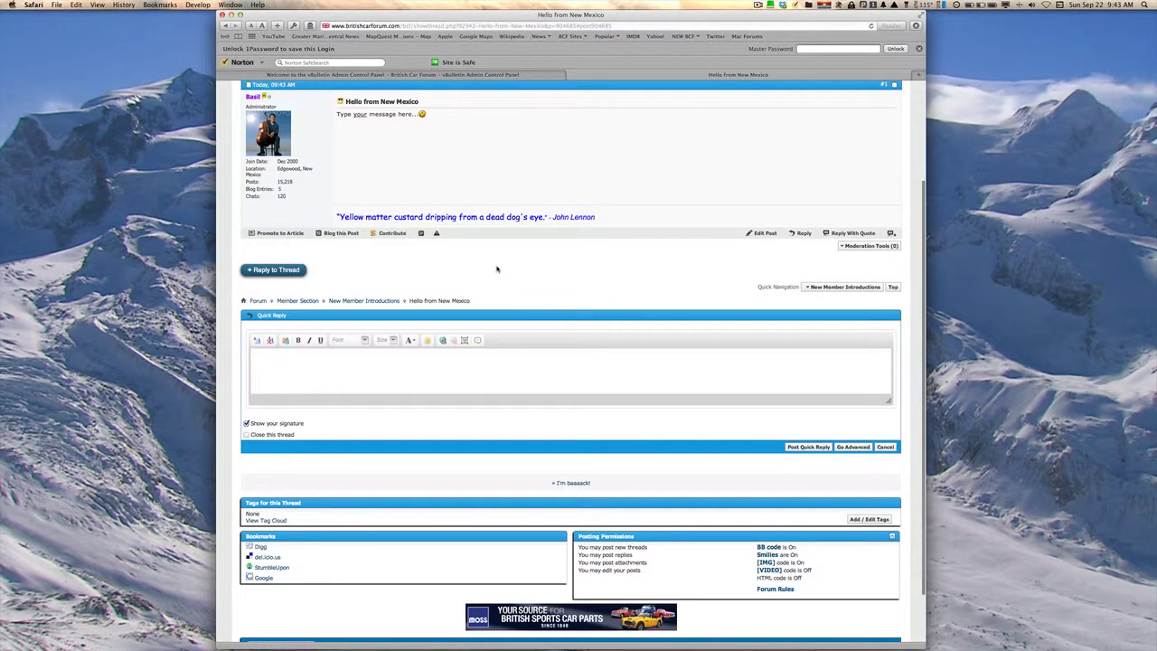
- Check the posted thread's title in the breadcrumb and return to the New Member Introductions thread list
scroll(381, 264, up, 3)
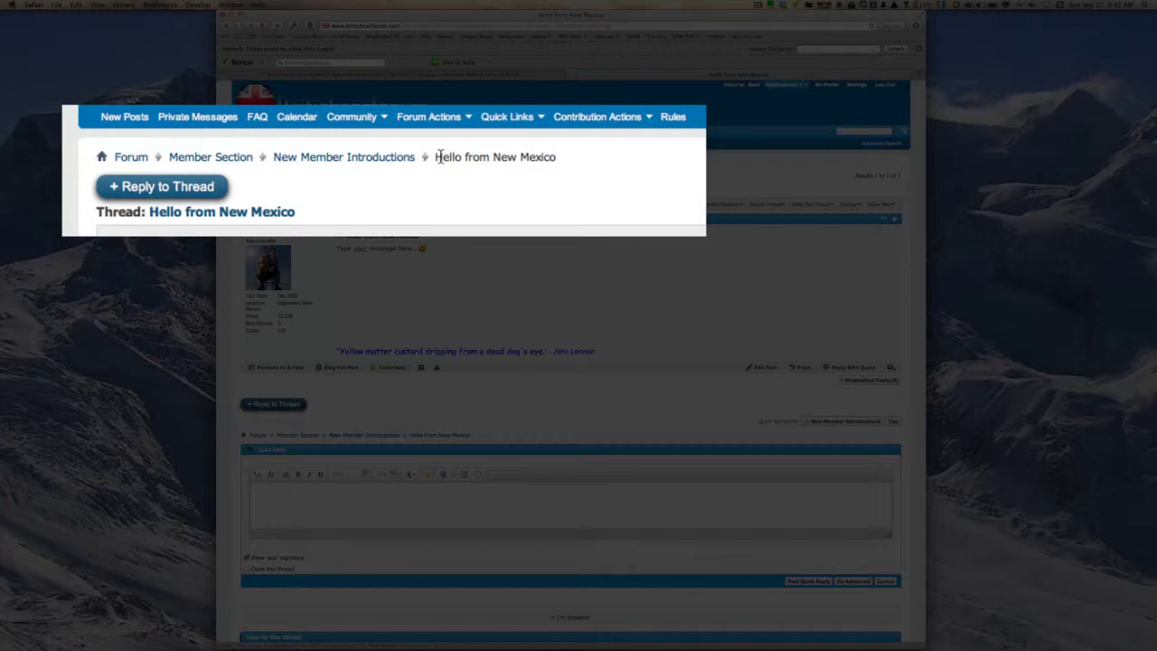
drag(436, 157, 562, 155)
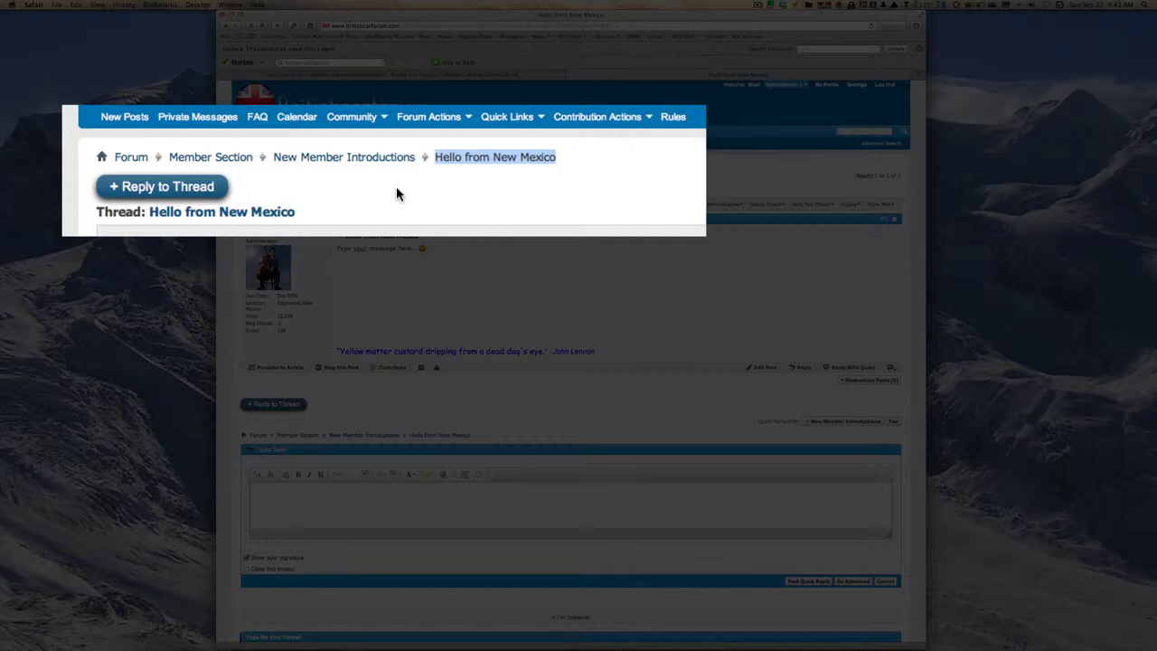
click(332, 160)
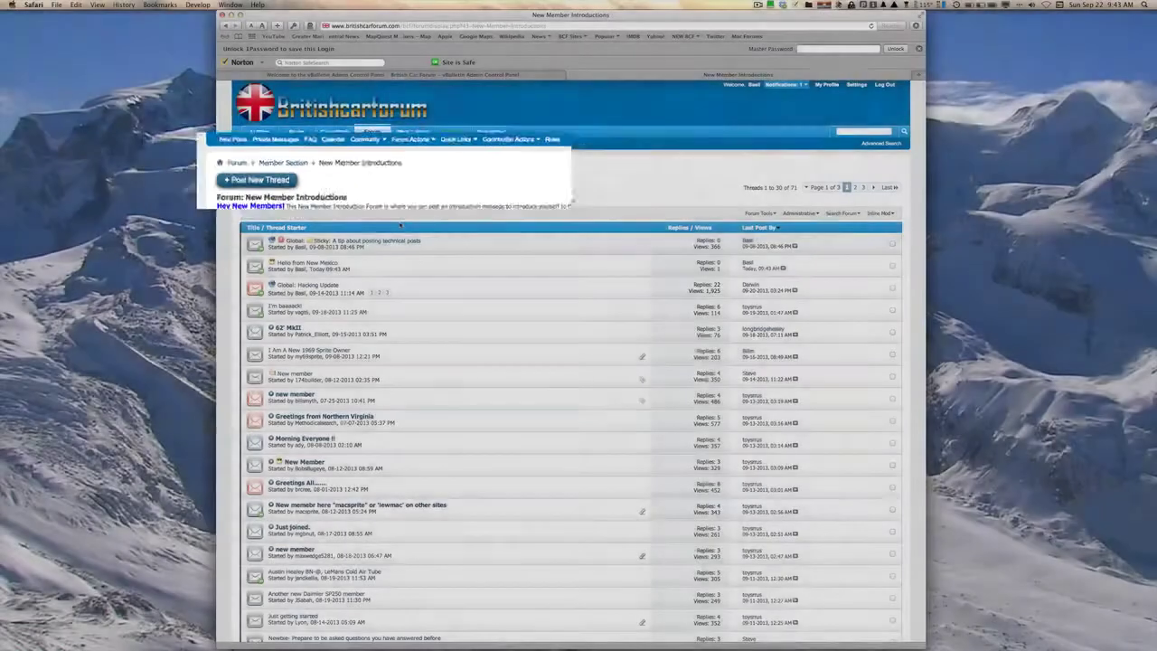
scroll(400, 226, down, 2)
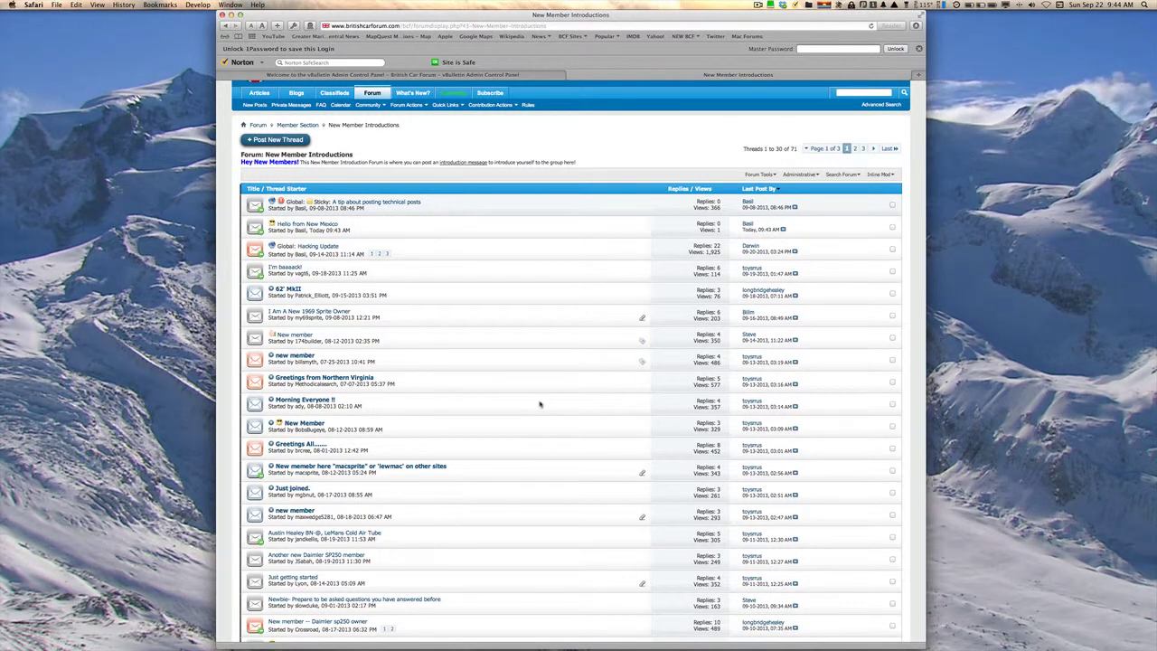
scroll(540, 404, up, 2)
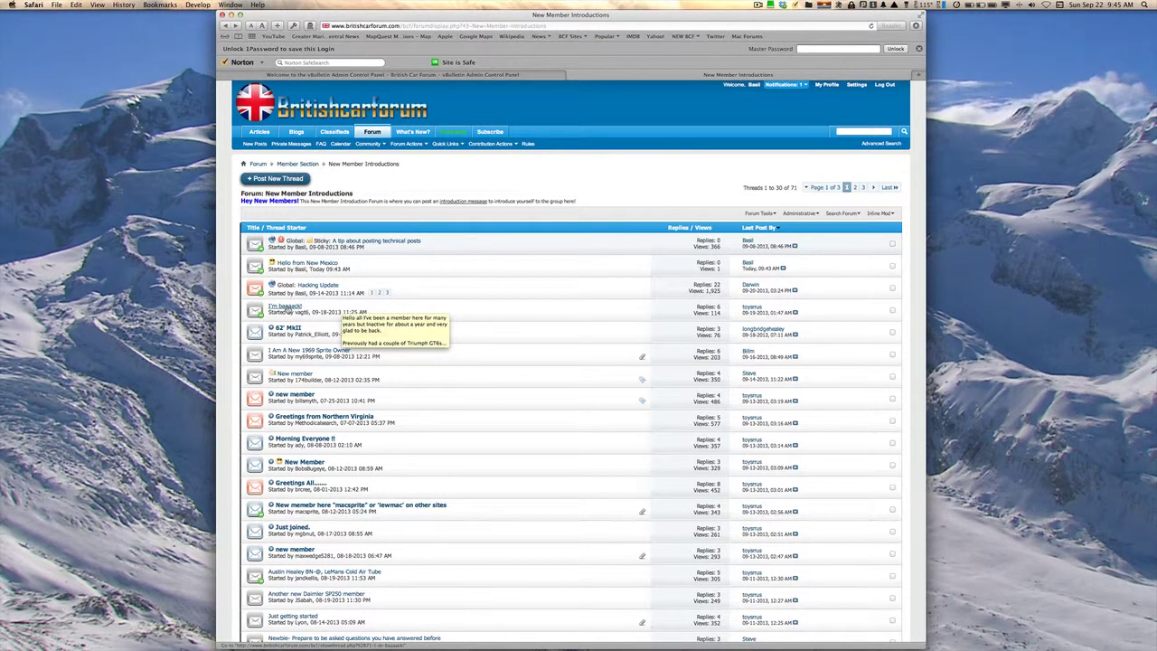
- Open the "I'm baaaack!" thread and read through its replies down to the quick reply box
click(286, 308)
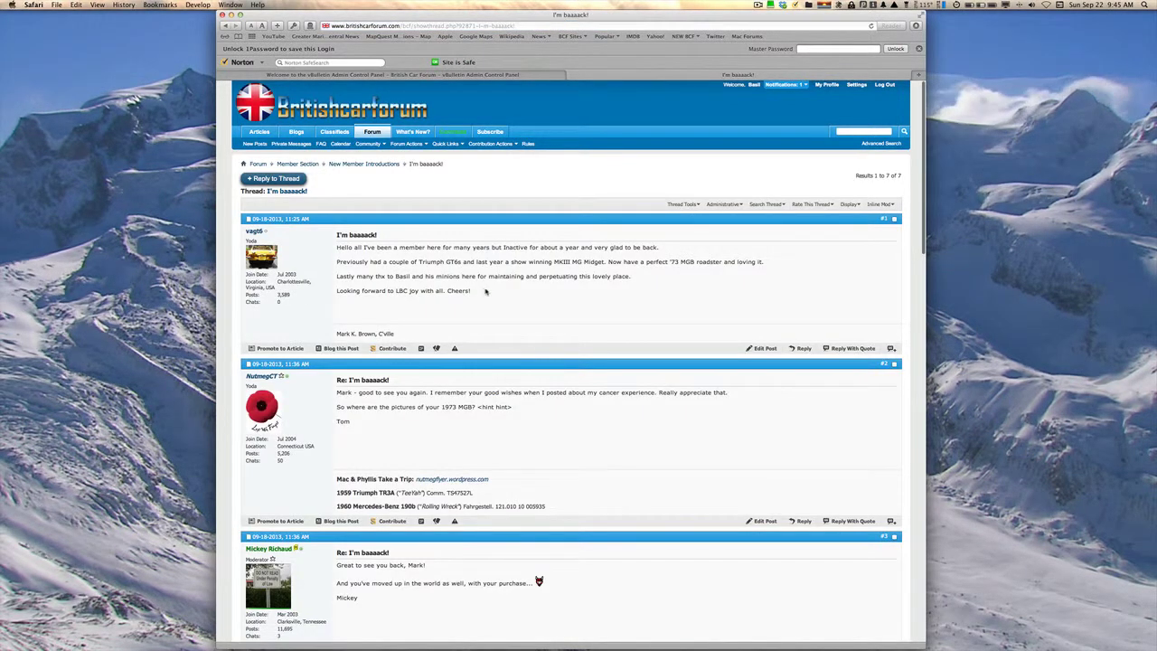
scroll(485, 291, down, 3)
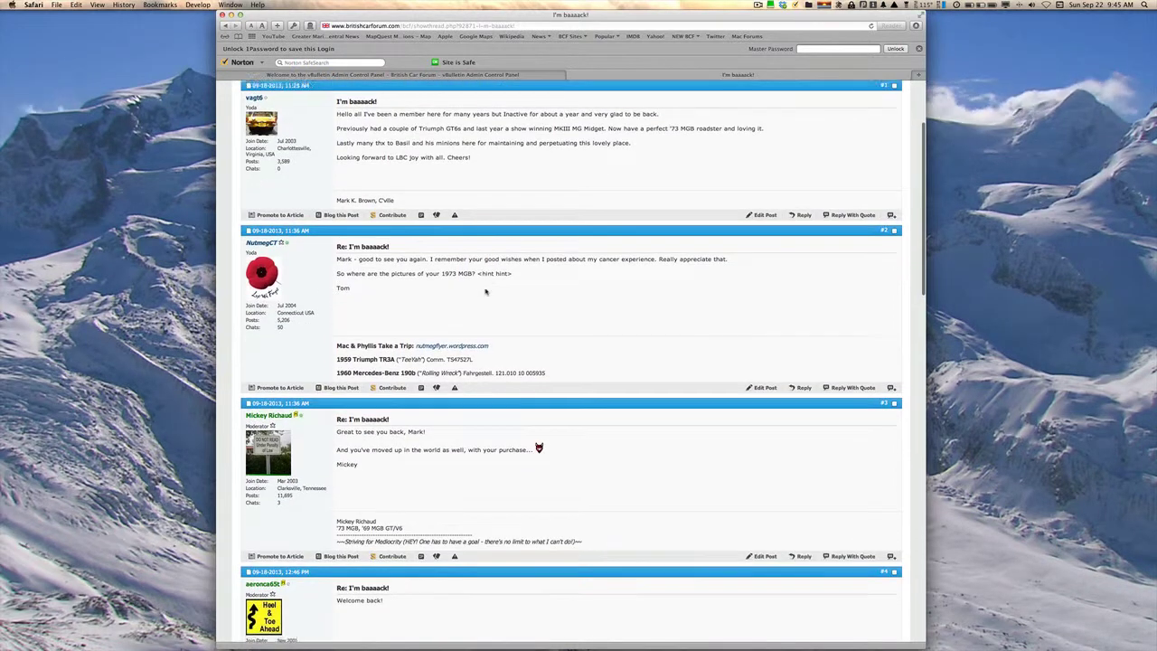
scroll(486, 291, down, 4)
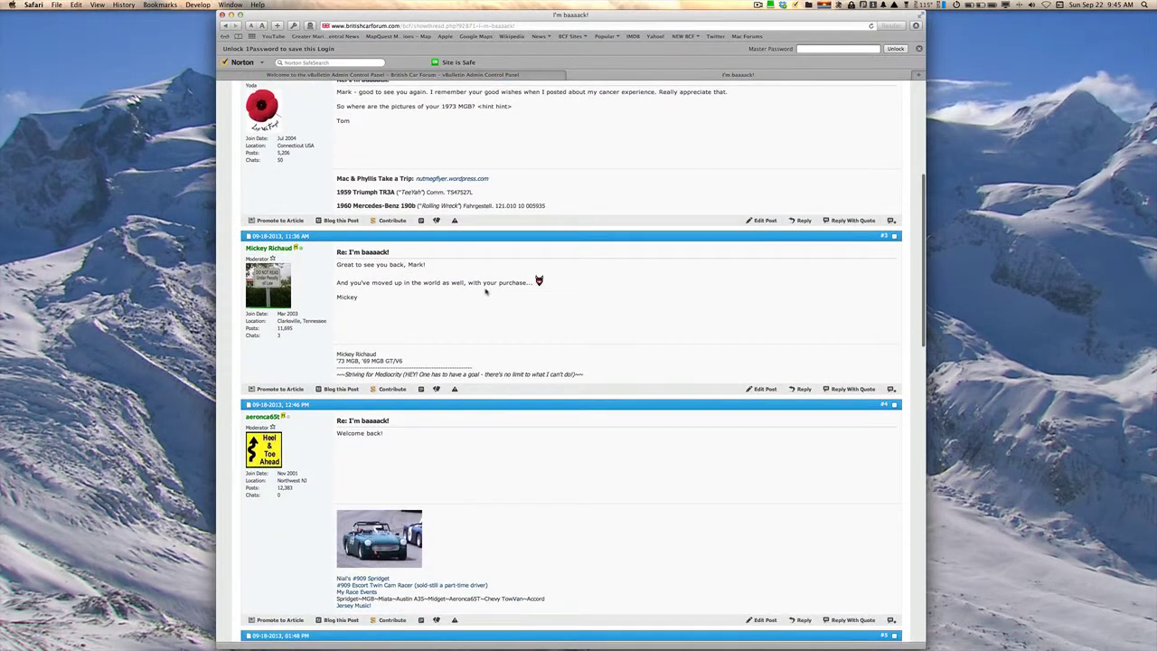
scroll(486, 291, down, 3)
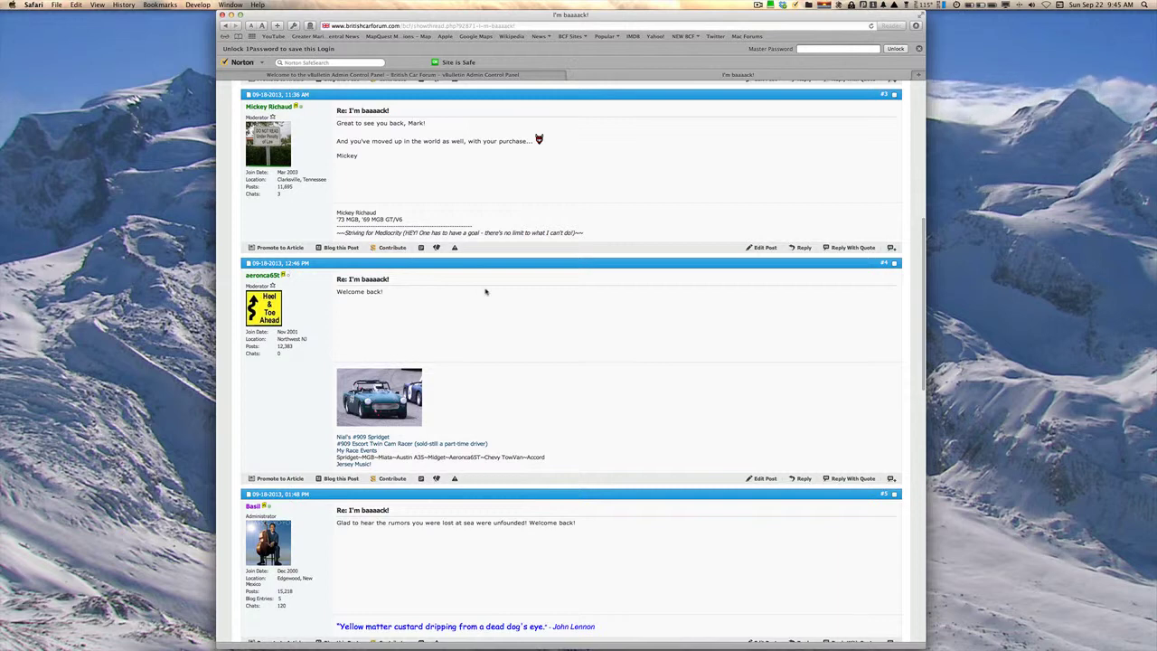
scroll(486, 291, down, 4)
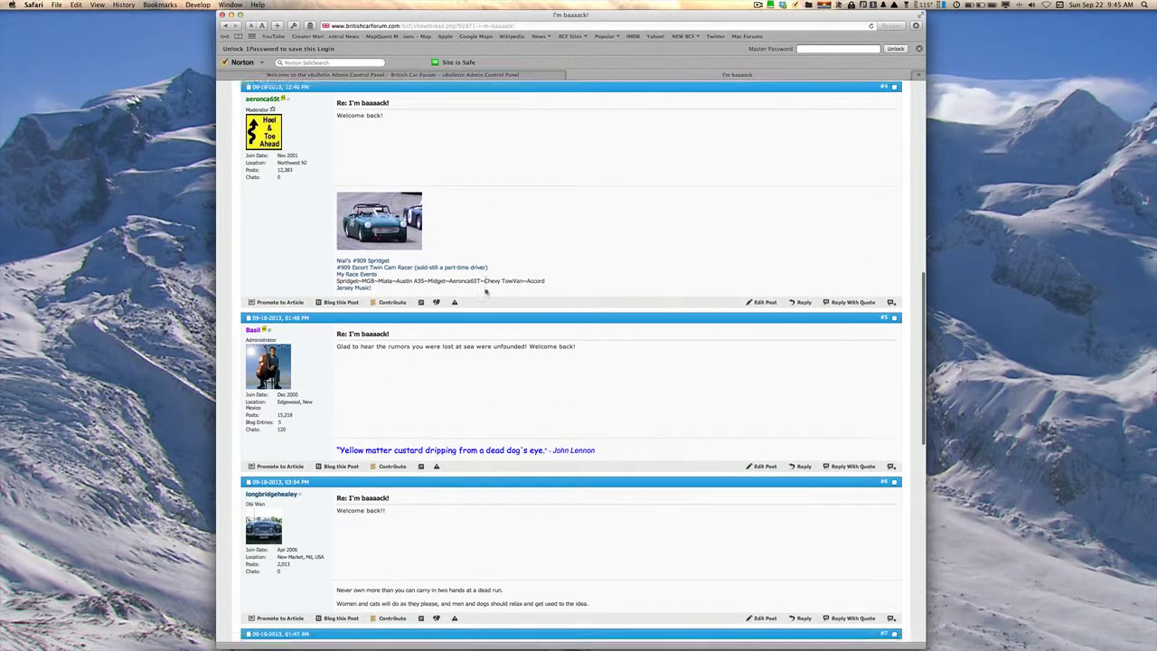
scroll(485, 291, down, 6)
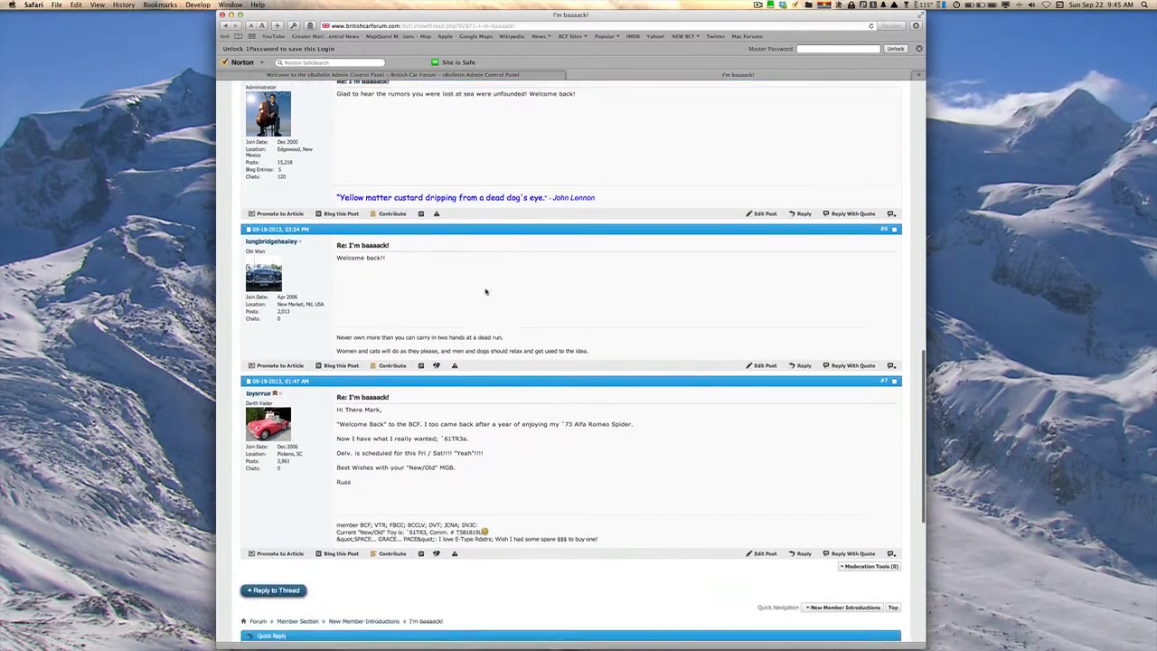
scroll(485, 291, down, 2)
scroll(485, 291, down, 3)
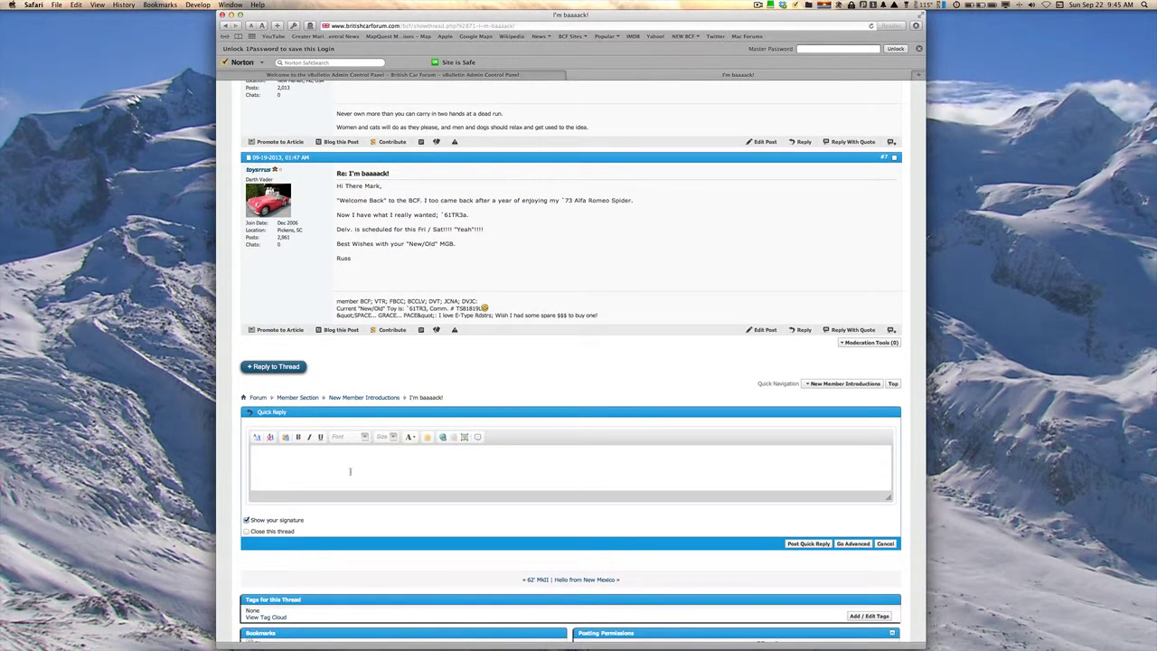
- Write "Type reply" in the quick reply box of the "I'm baaaack!" thread without posting it
scroll(350, 471, down, 1)
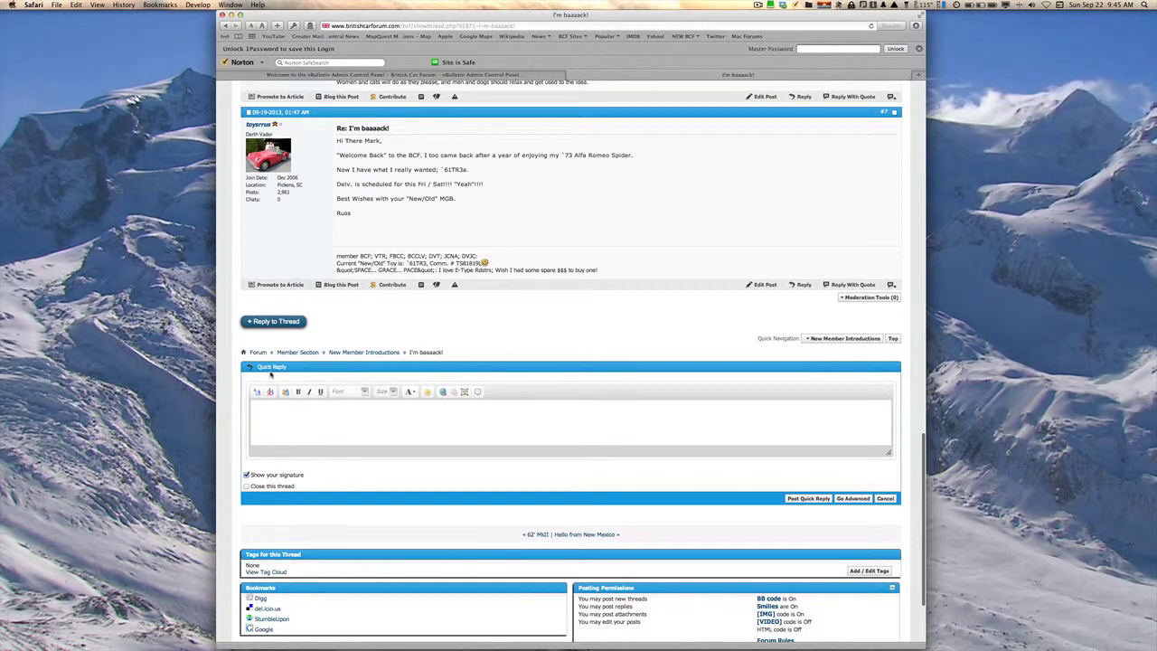
click(278, 418)
text(Ty)
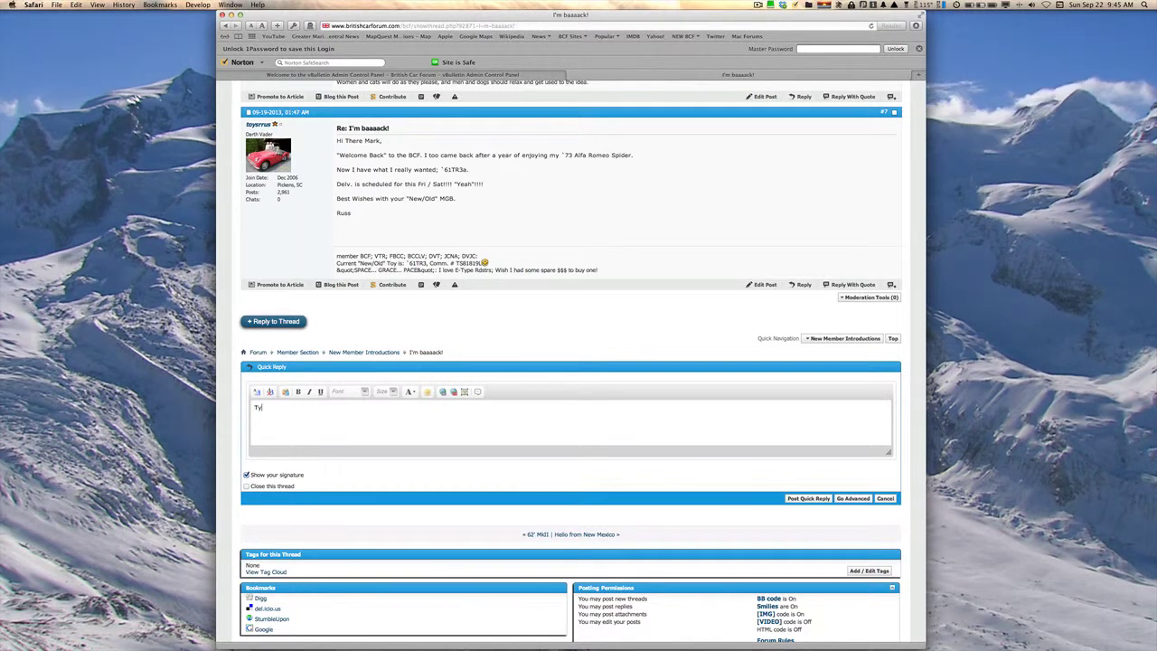
text(pe r)
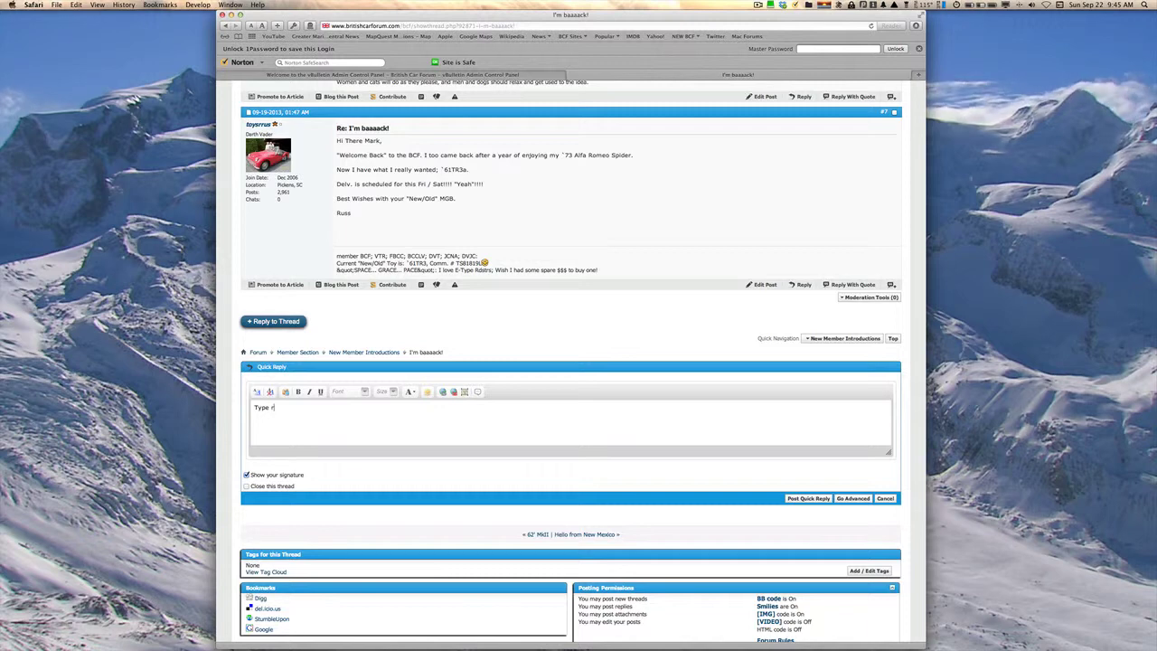
text(eply)
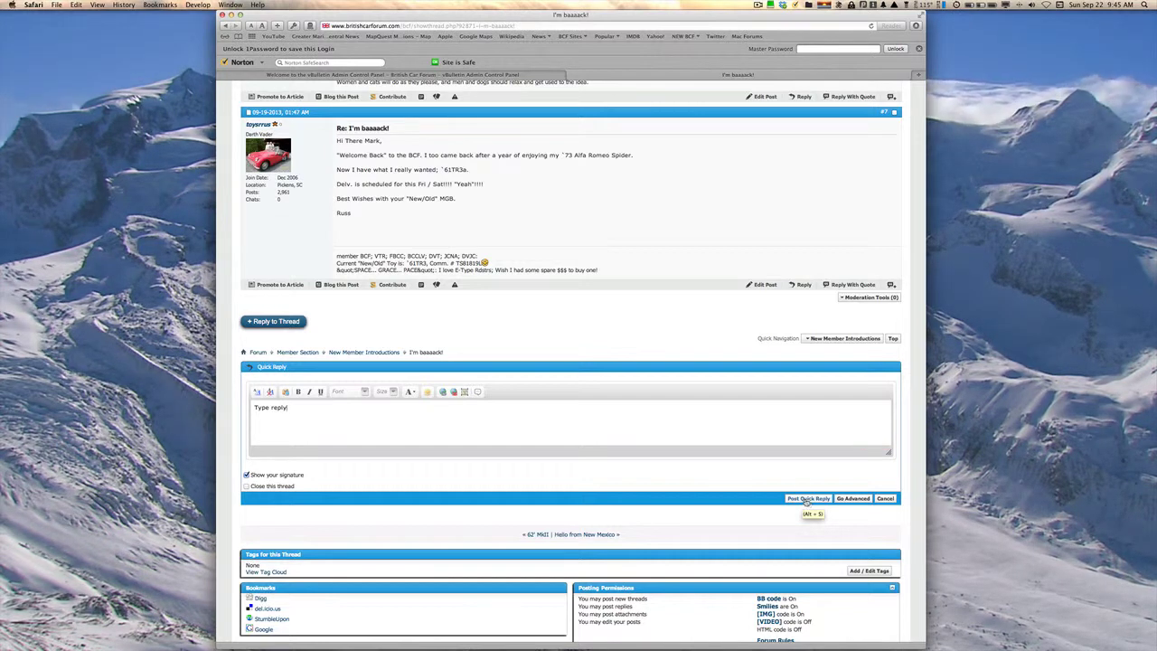
- Reply with a quote to post #3, adding "This is my reply" below the quoted text, and post the quick reply
scroll(657, 432, up, 15)
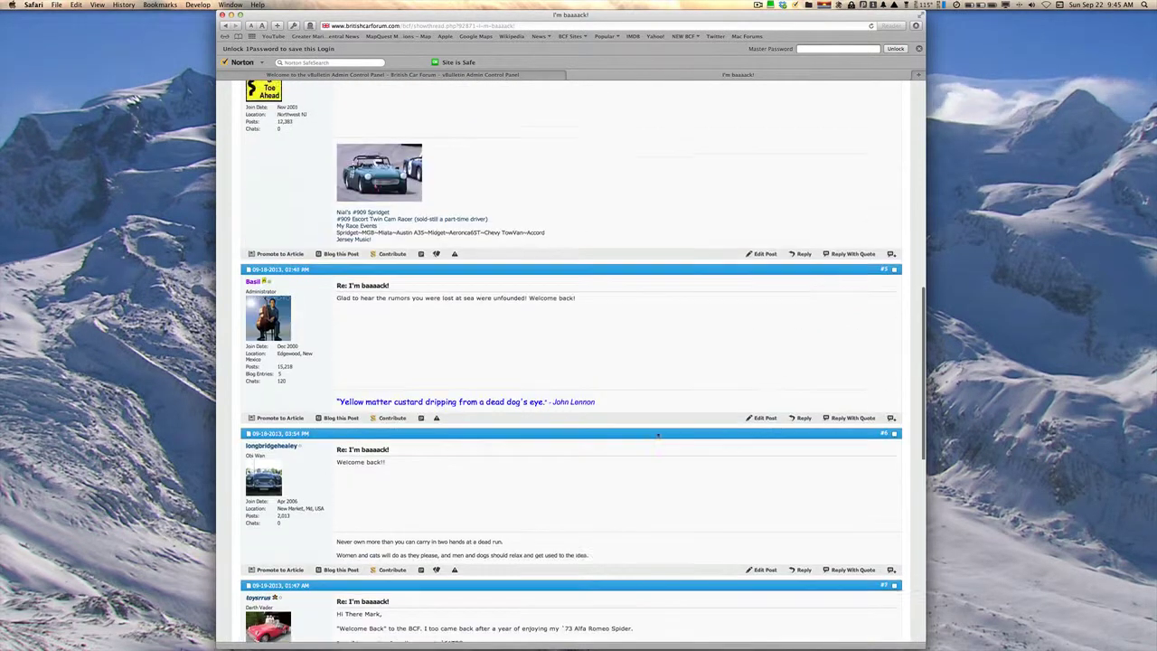
scroll(657, 435, up, 6)
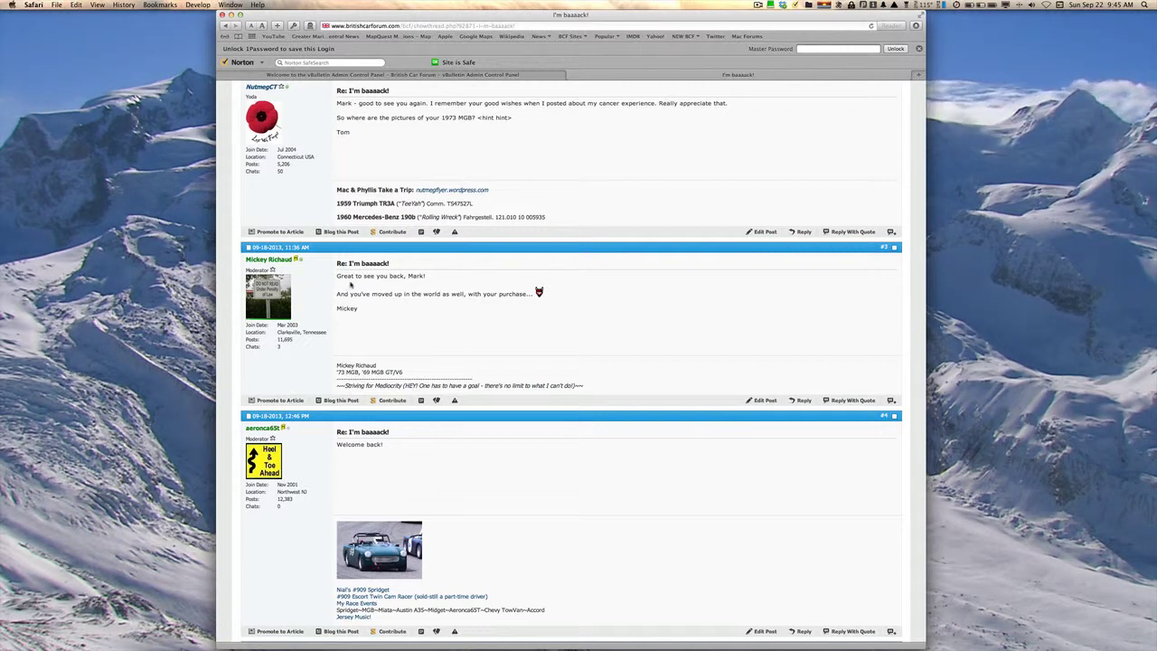
click(841, 400)
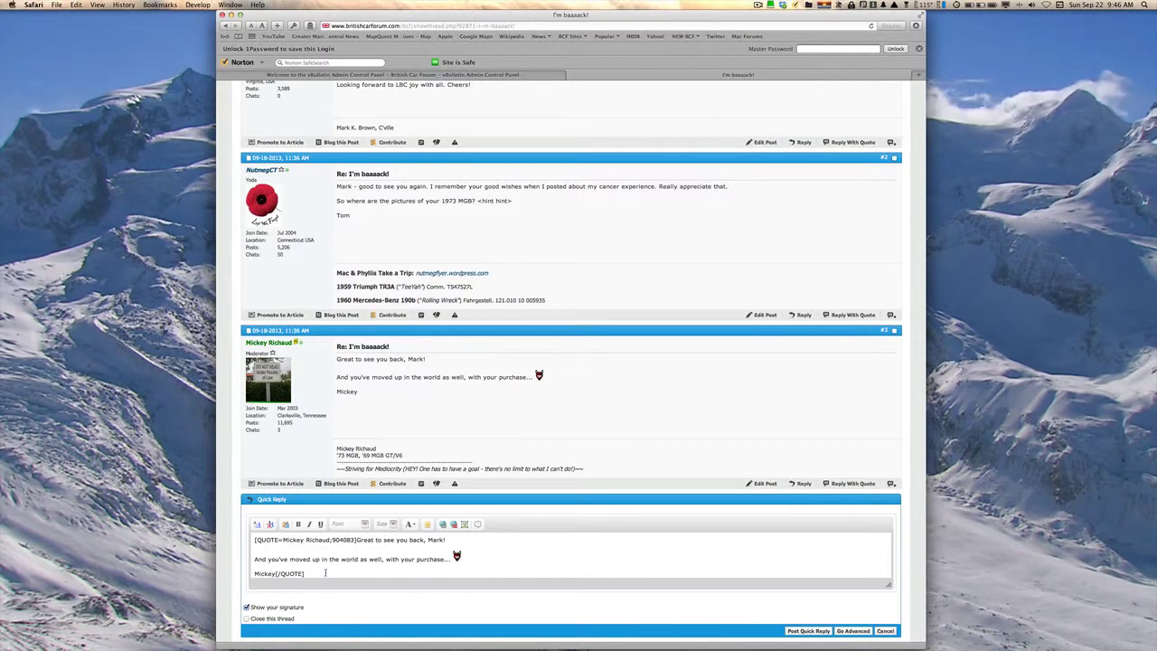
key(Return)
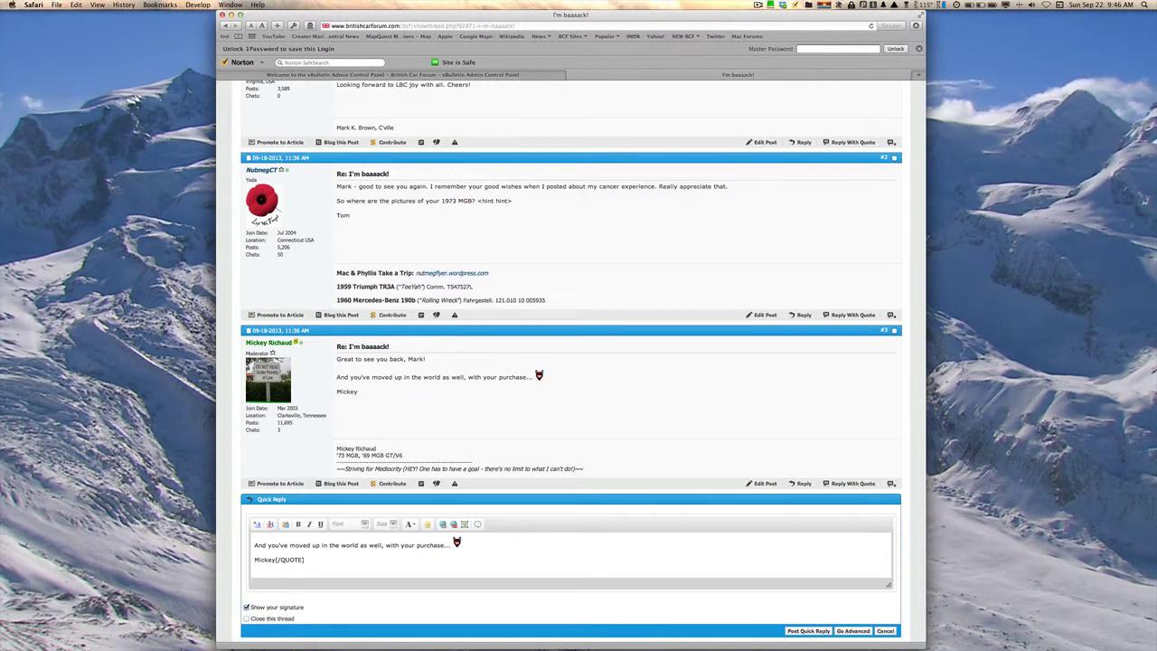
text(his is )
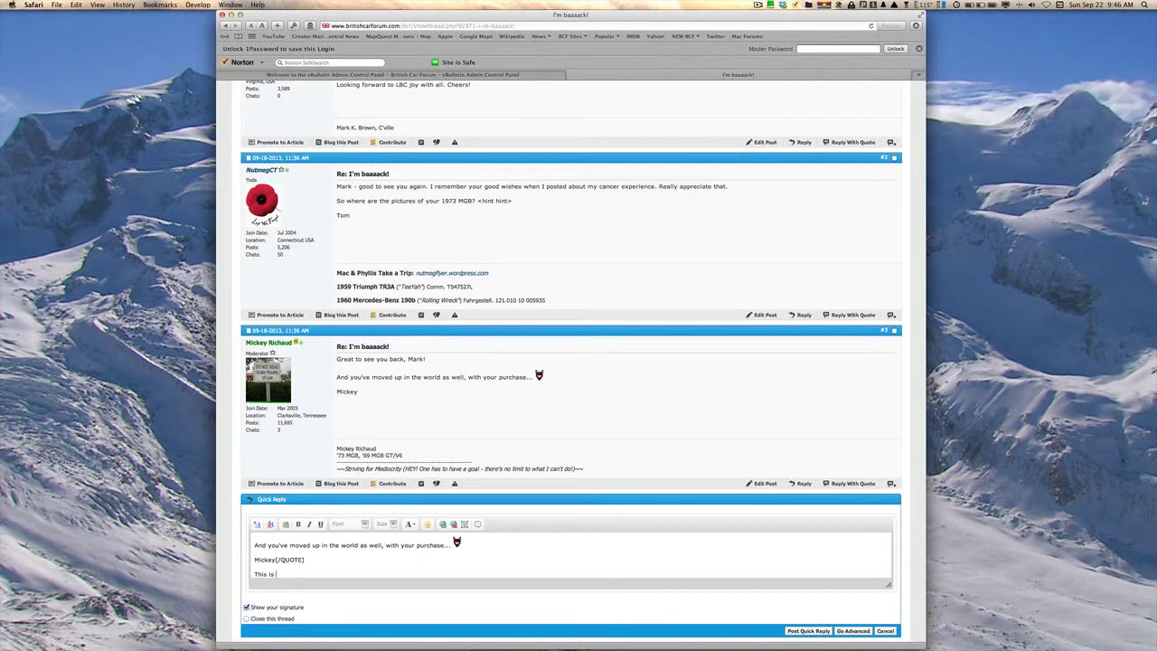
text(my reply)
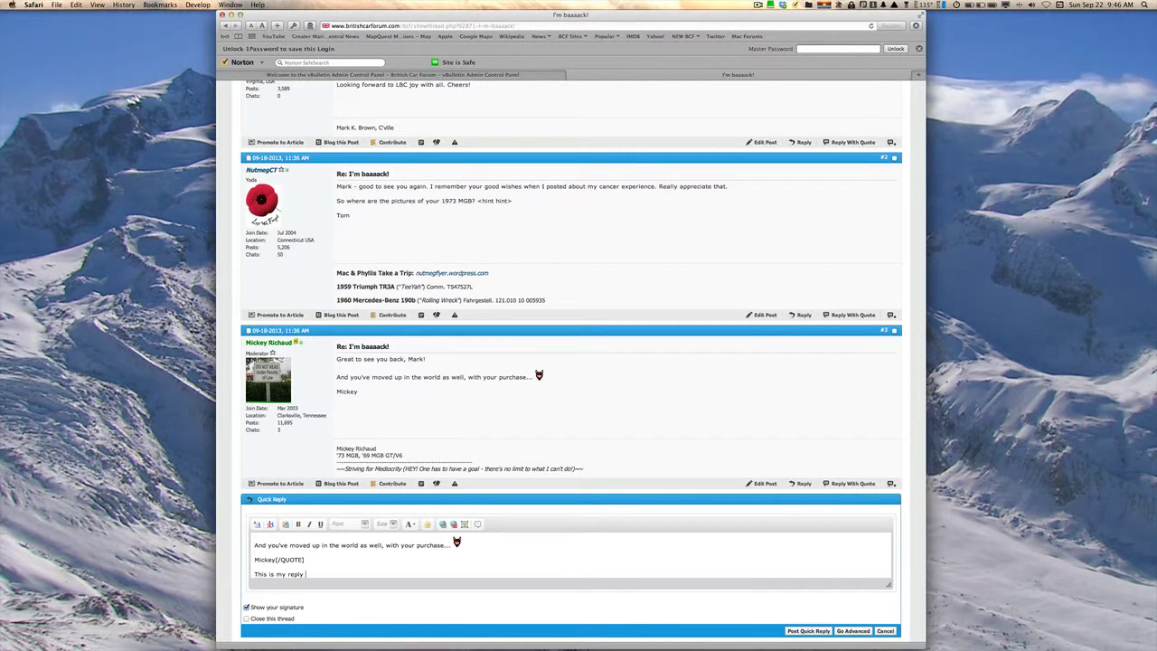
click(793, 631)
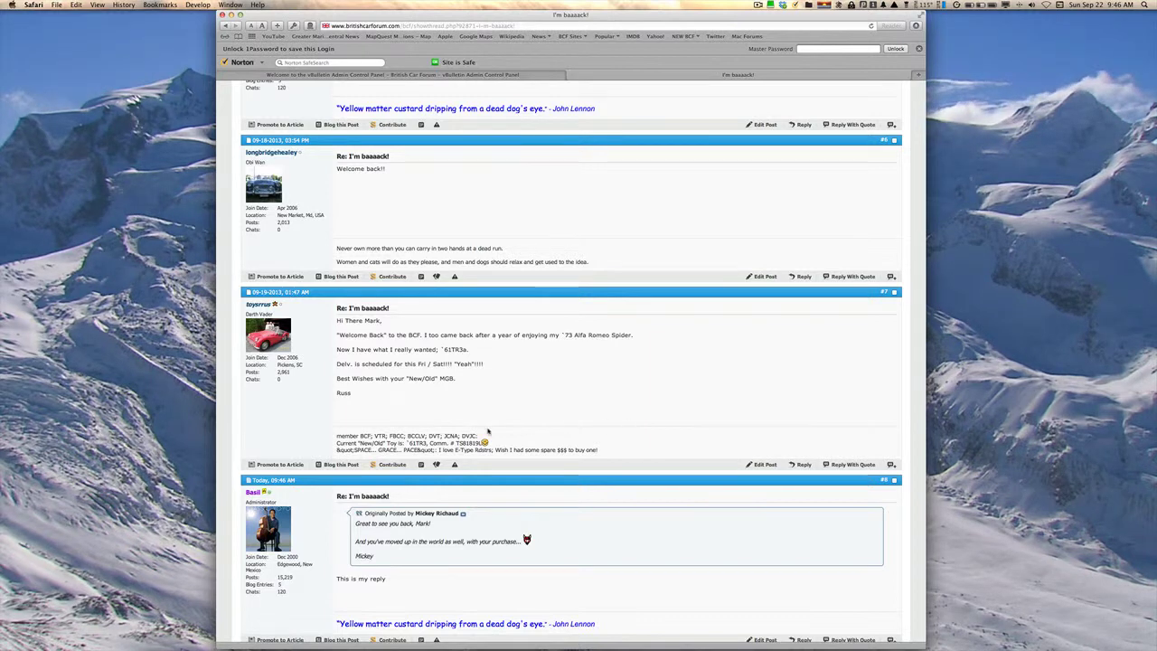
- Review the posted reply, open the advanced reply editor from the empty quick reply and return to the thread
scroll(488, 433, down, 3)
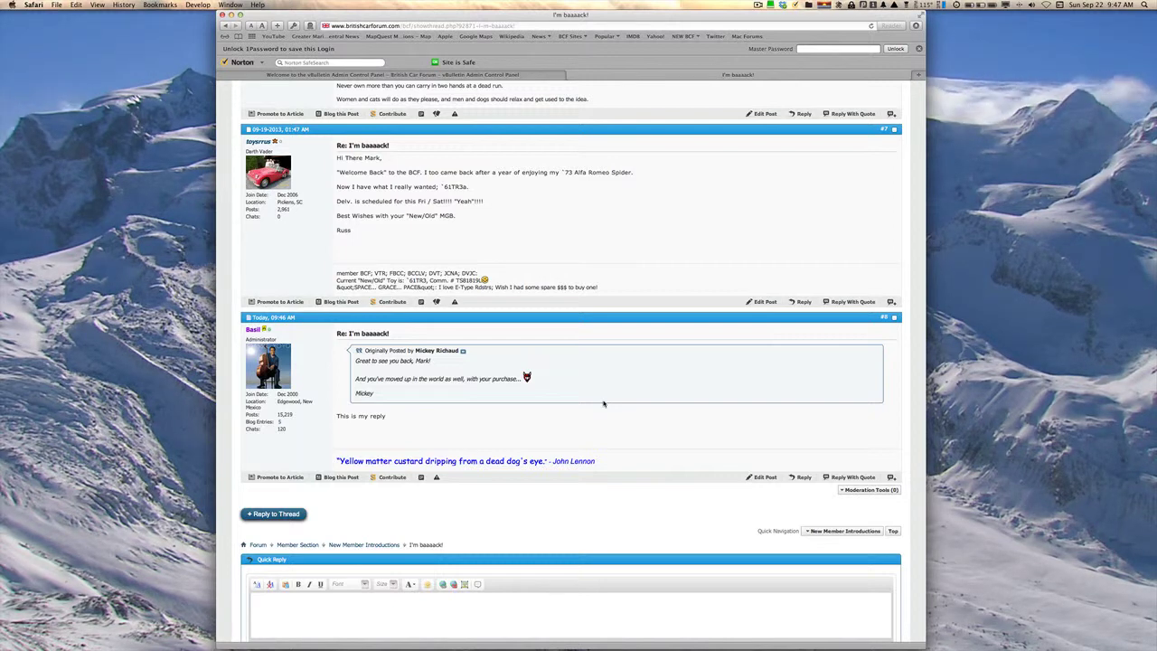
scroll(604, 404, up, 3)
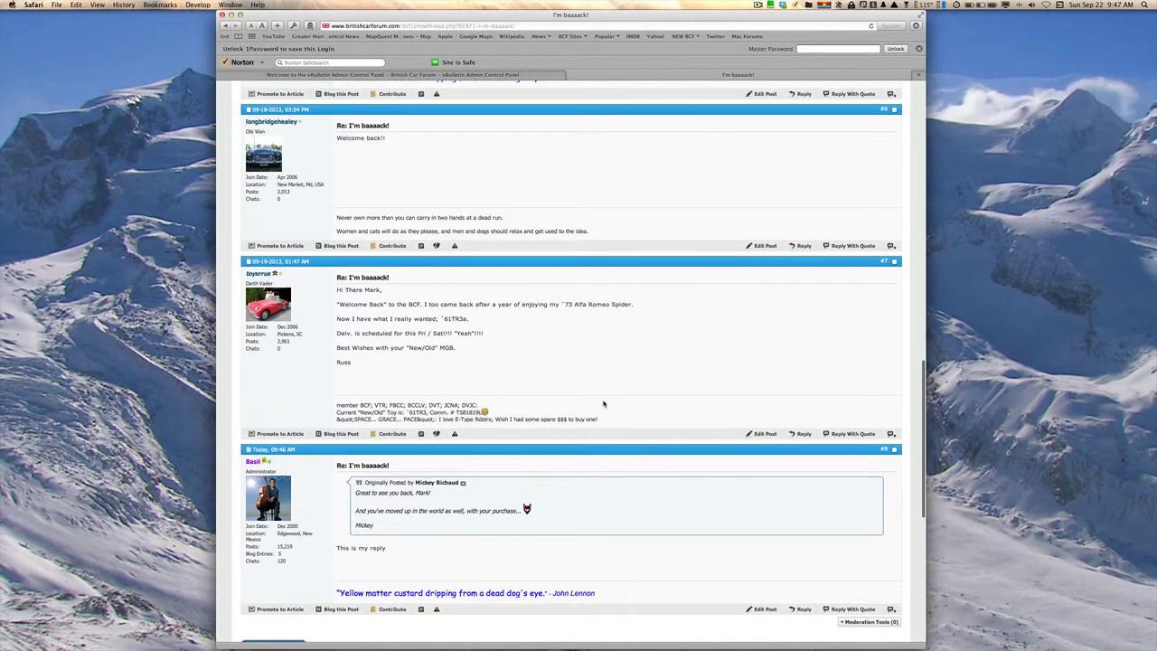
scroll(603, 404, down, 4)
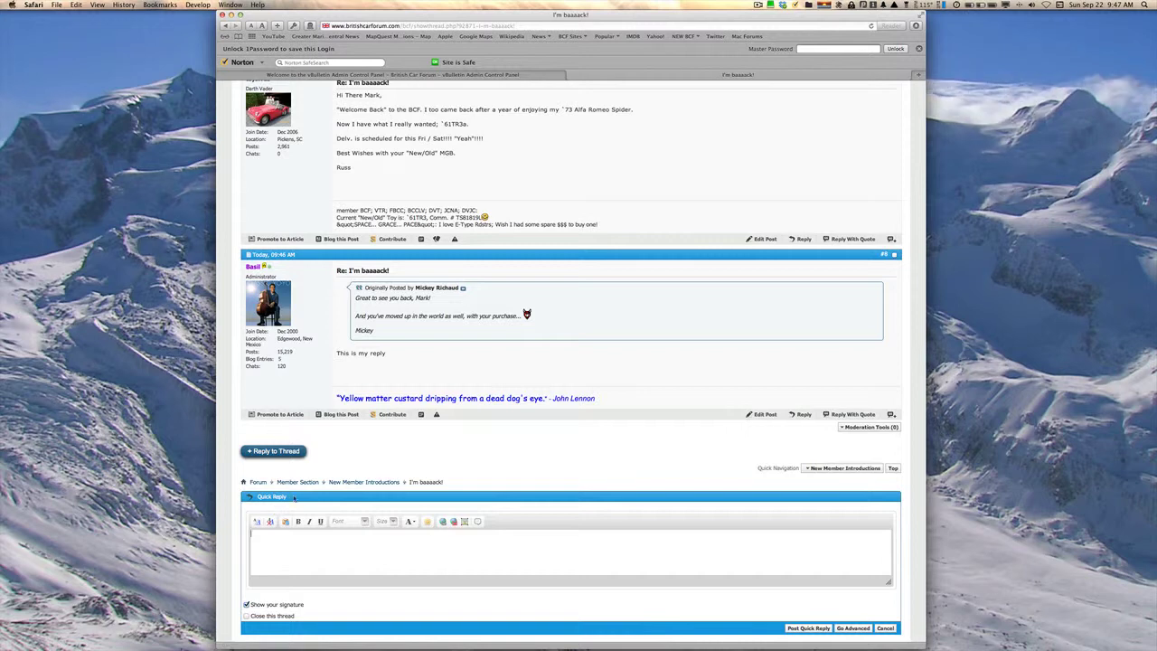
click(274, 538)
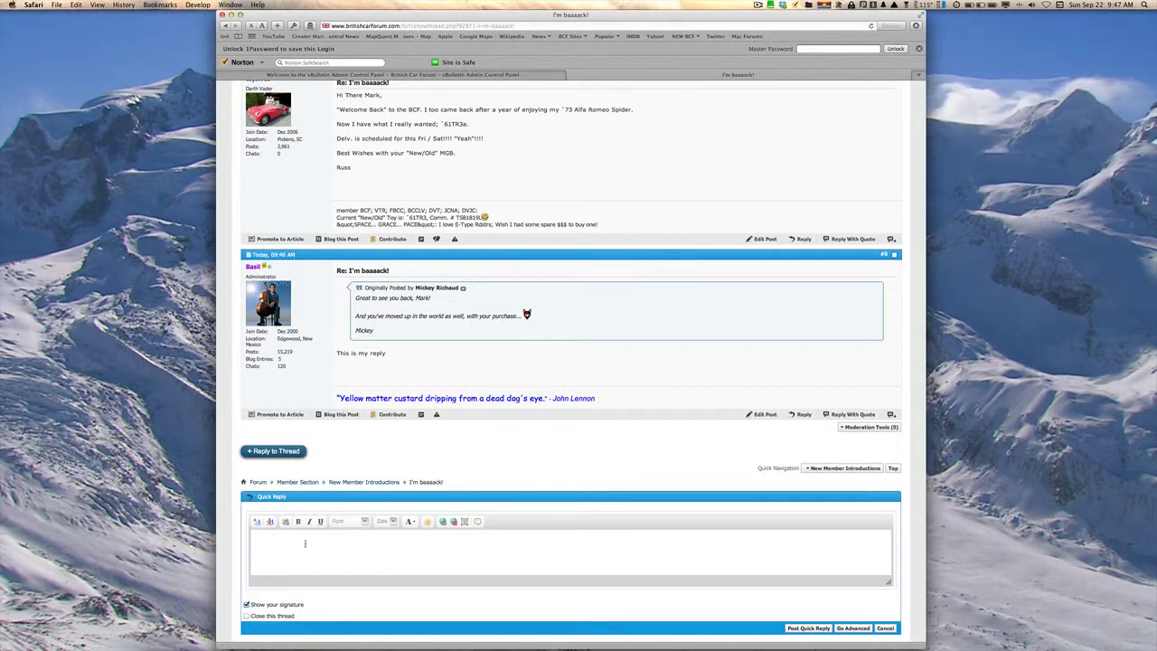
click(849, 628)
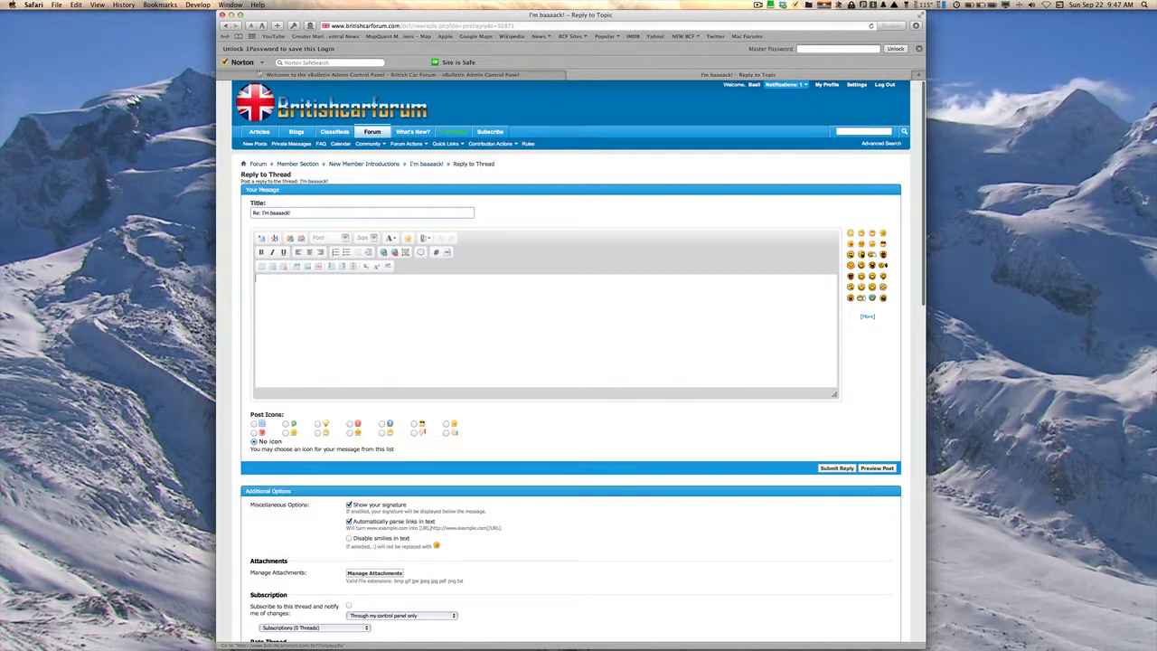
click(225, 26)
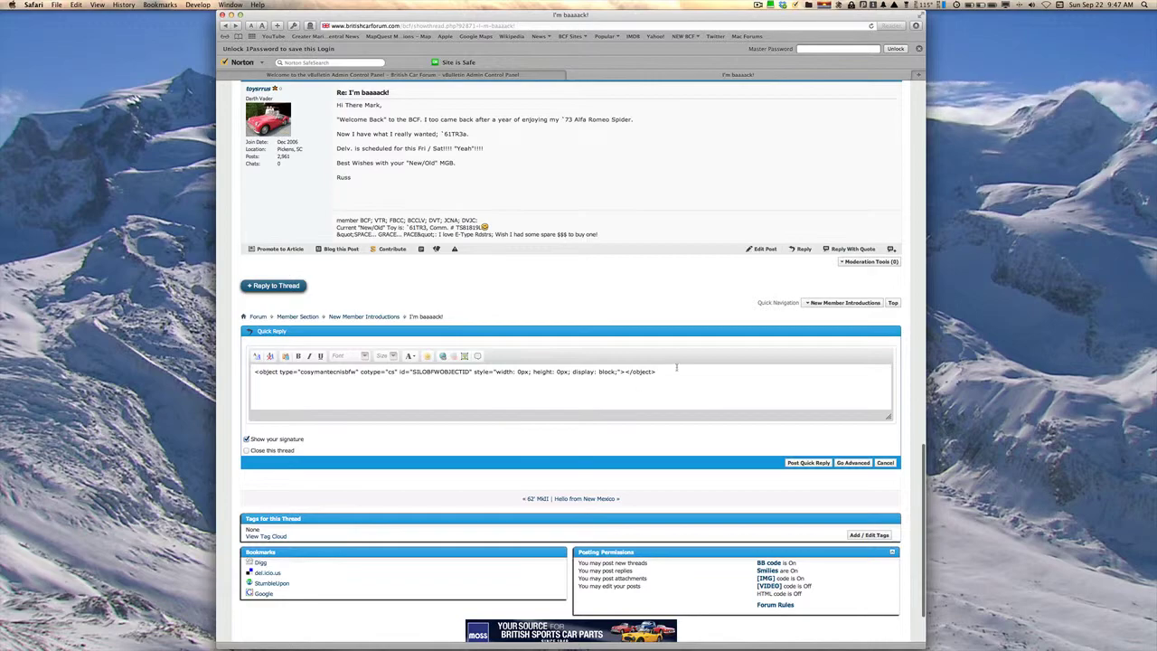
- Find the MG forum in the British Automobiles section of the forum index and open it
scroll(709, 399, up, 10)
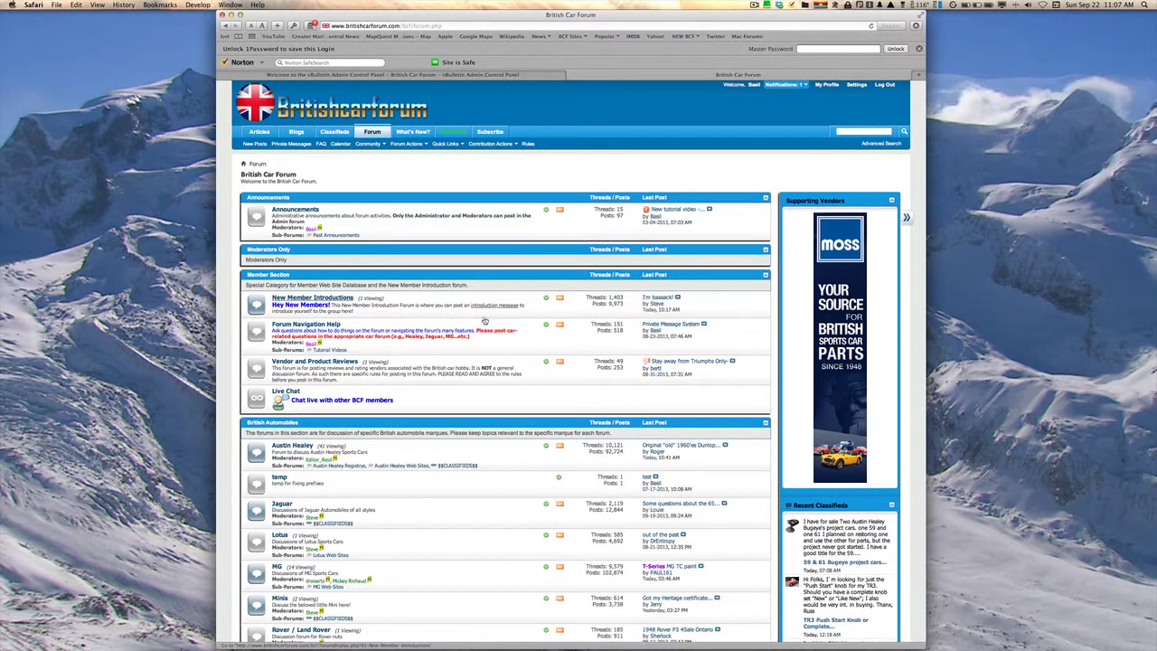
scroll(488, 320, down, 5)
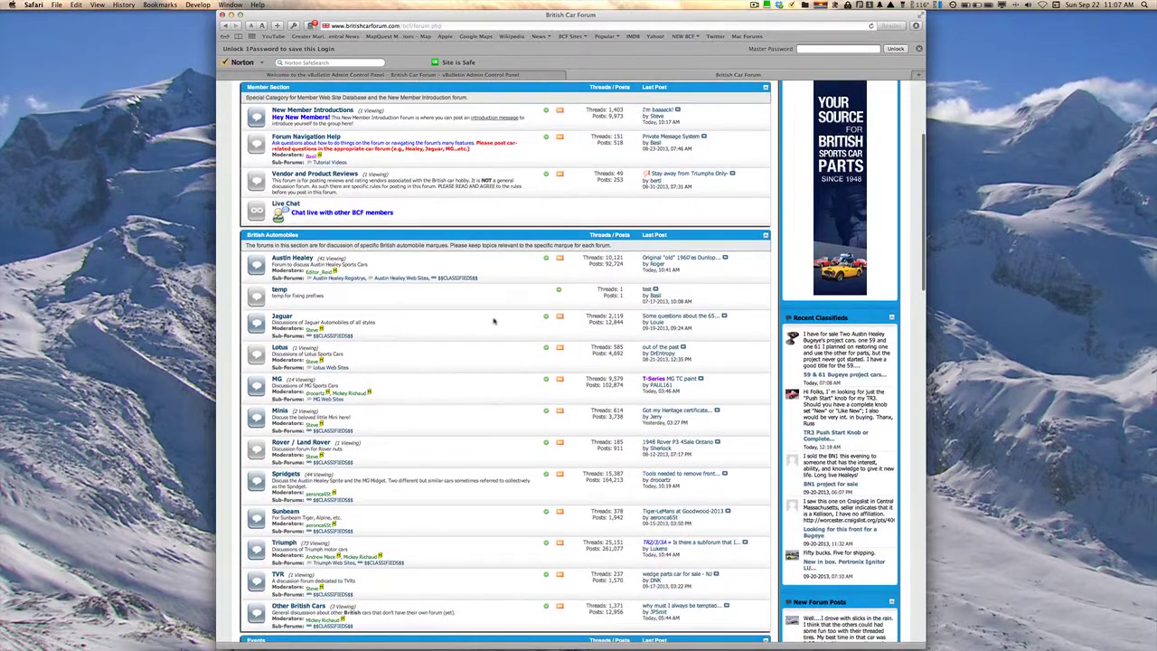
scroll(494, 321, down, 2)
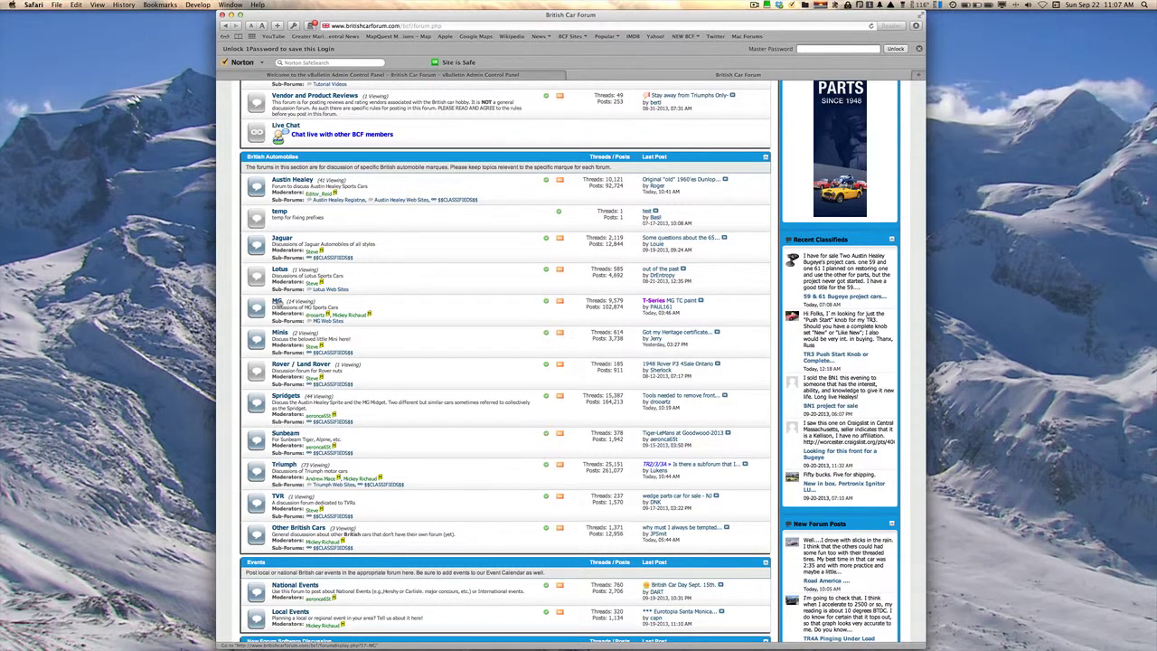
click(278, 300)
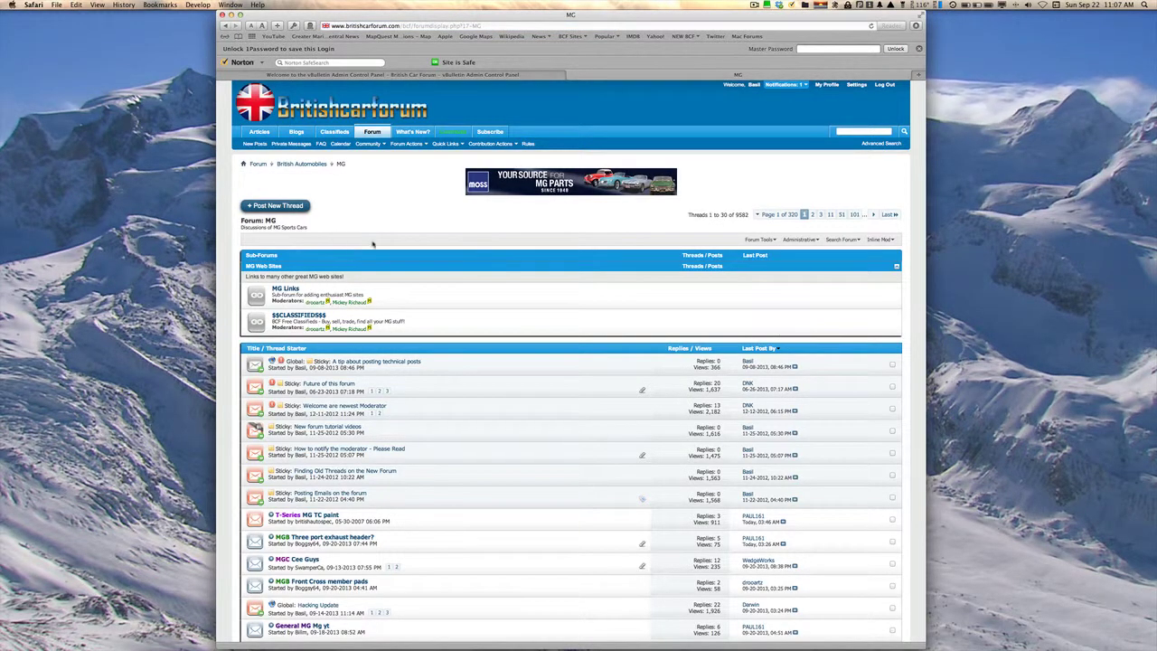
- Start a new thread in the MG forum with the prefix MGB and the title "Question about clutches"
click(277, 208)
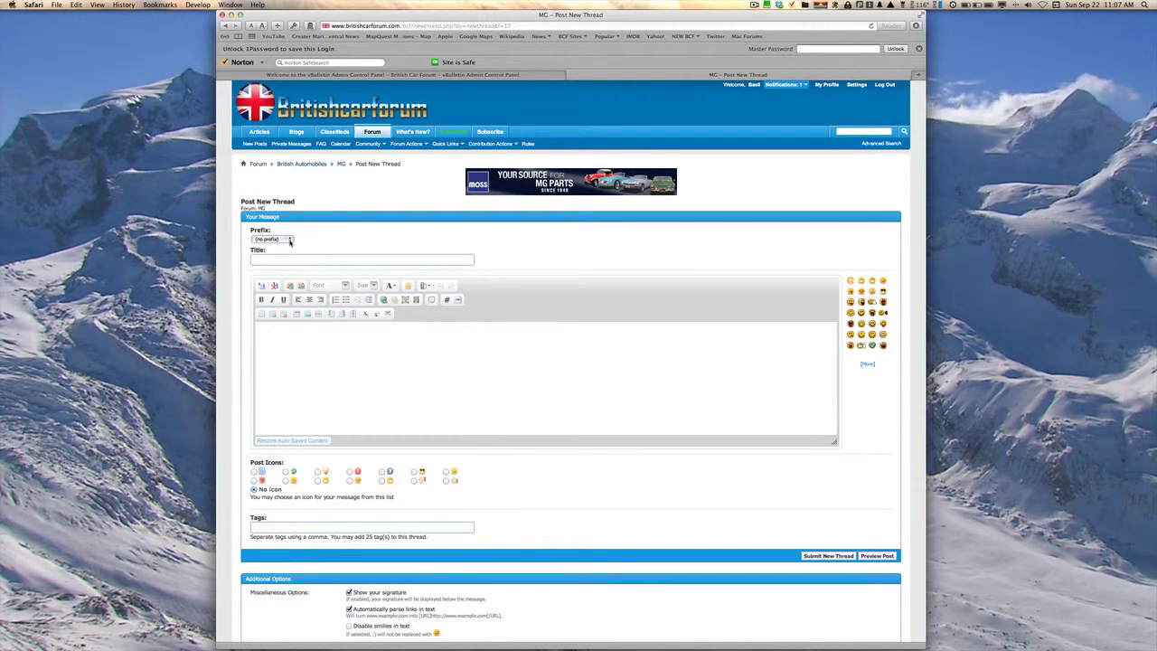
click(289, 240)
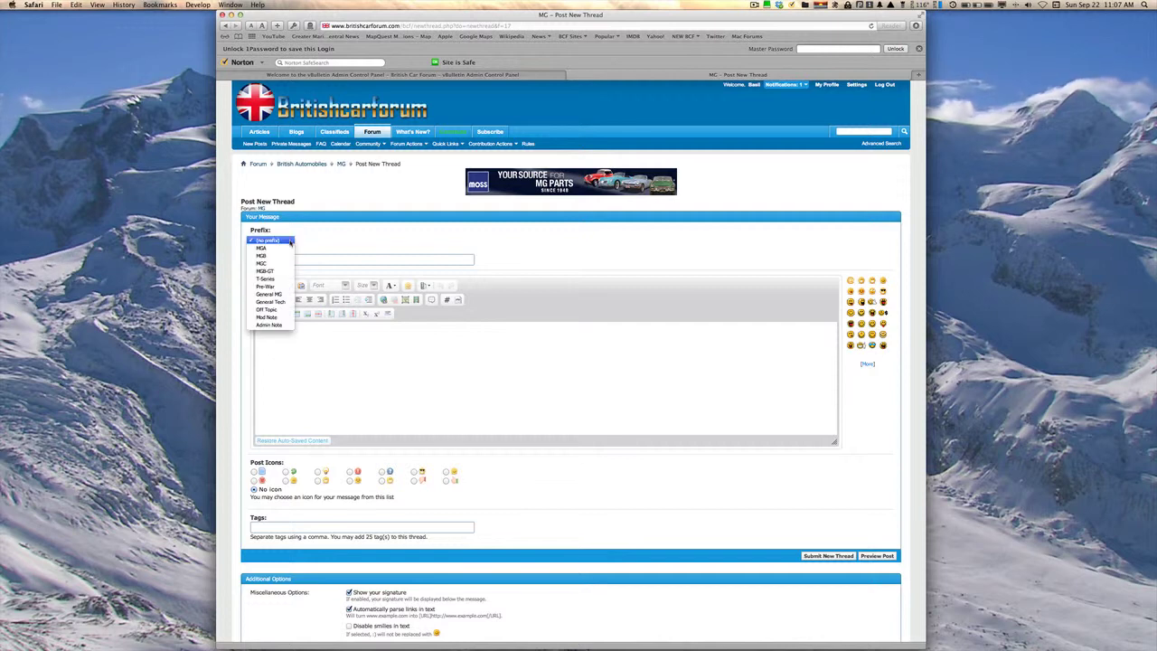
click(262, 255)
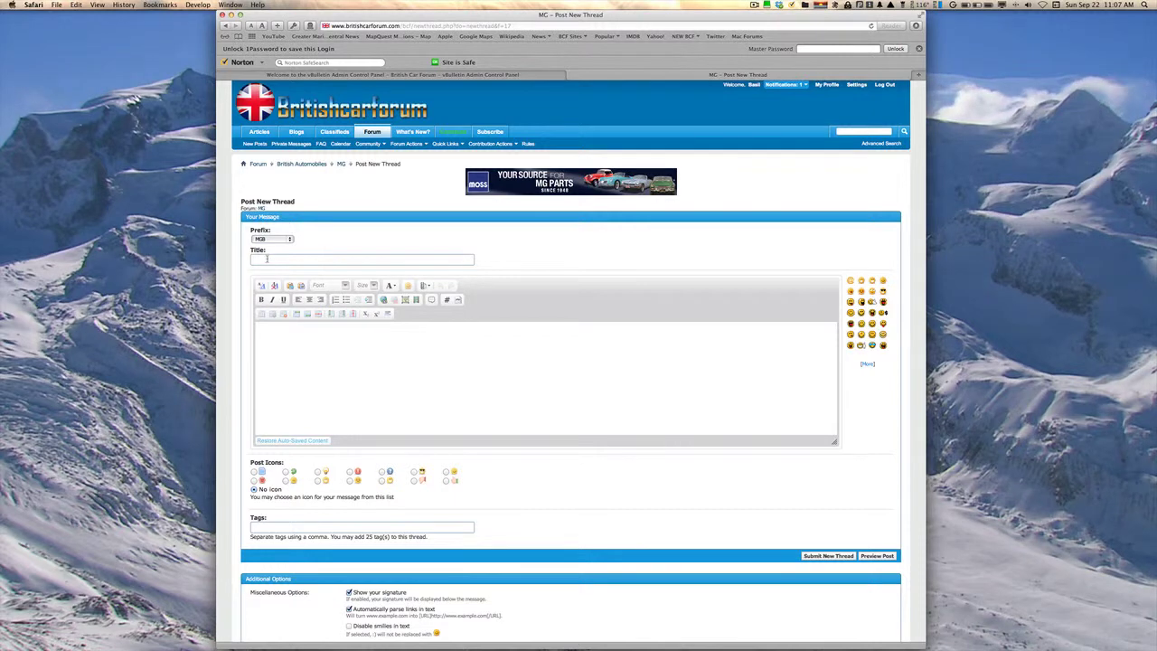
click(264, 259)
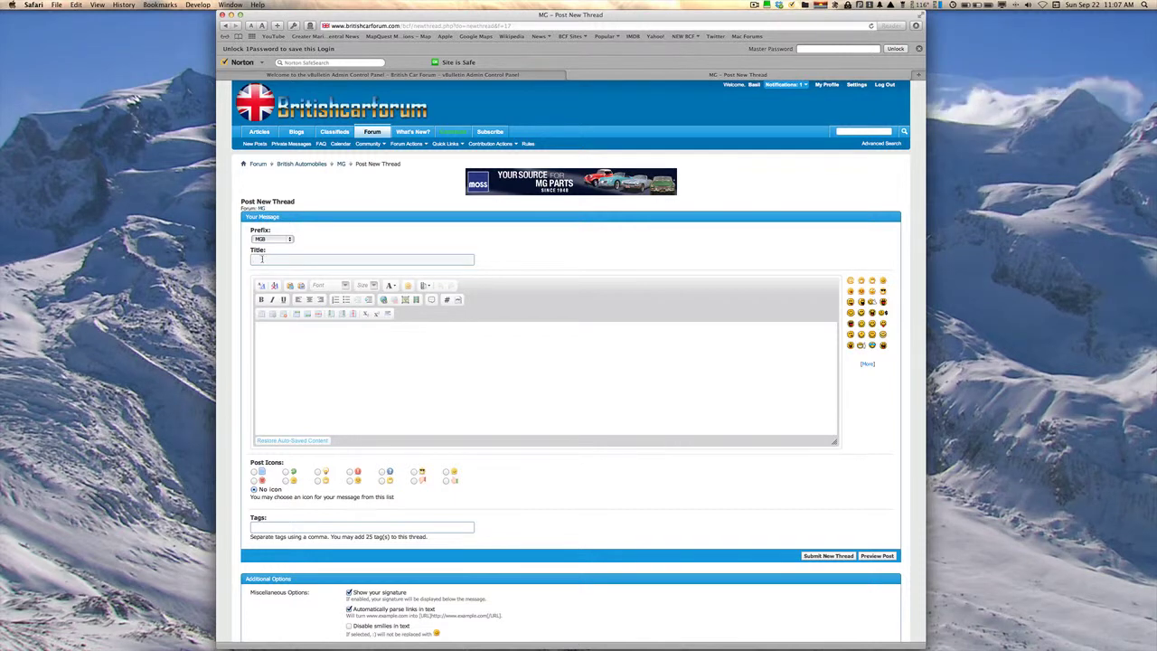
text(Que)
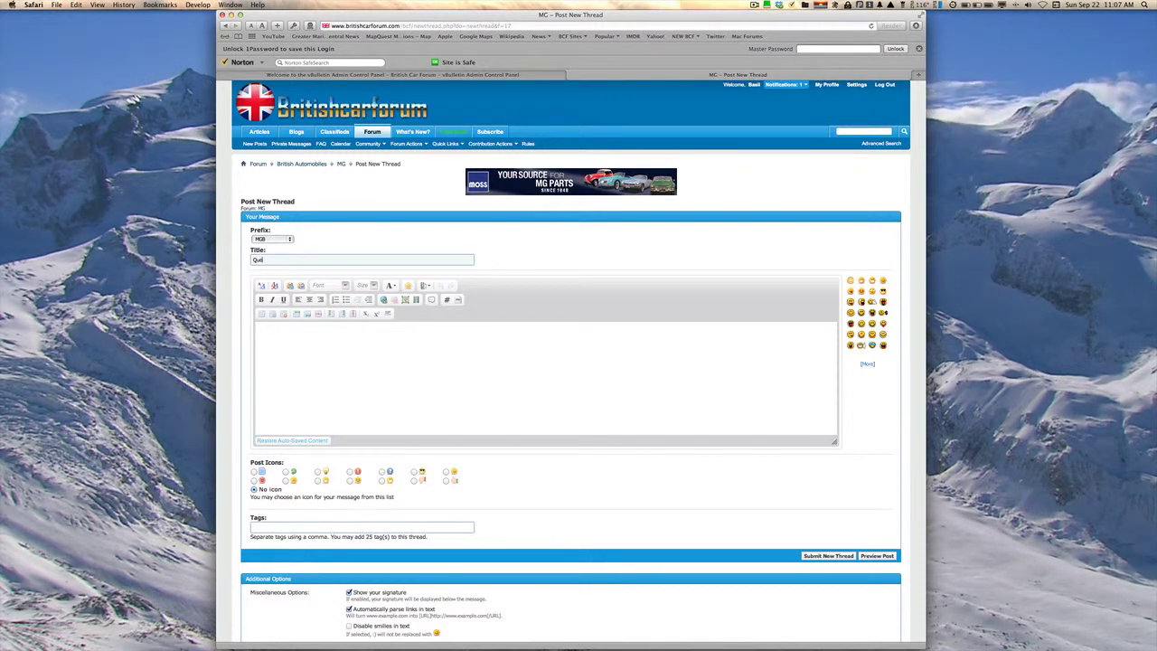
text(stion about clutche)
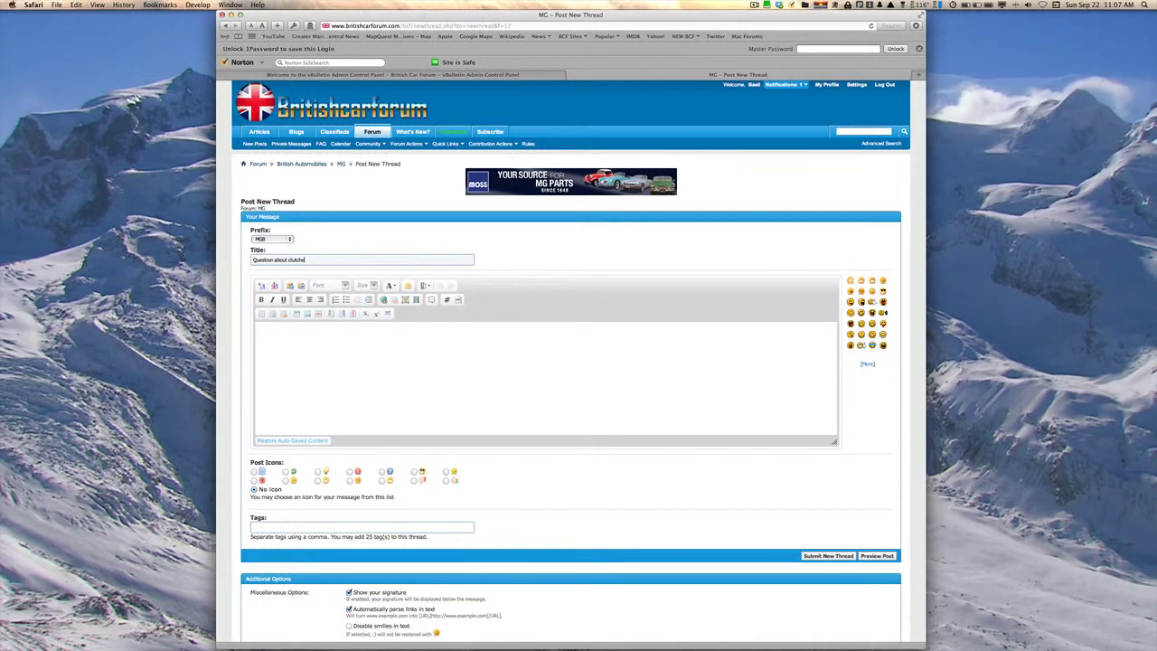
text(s)
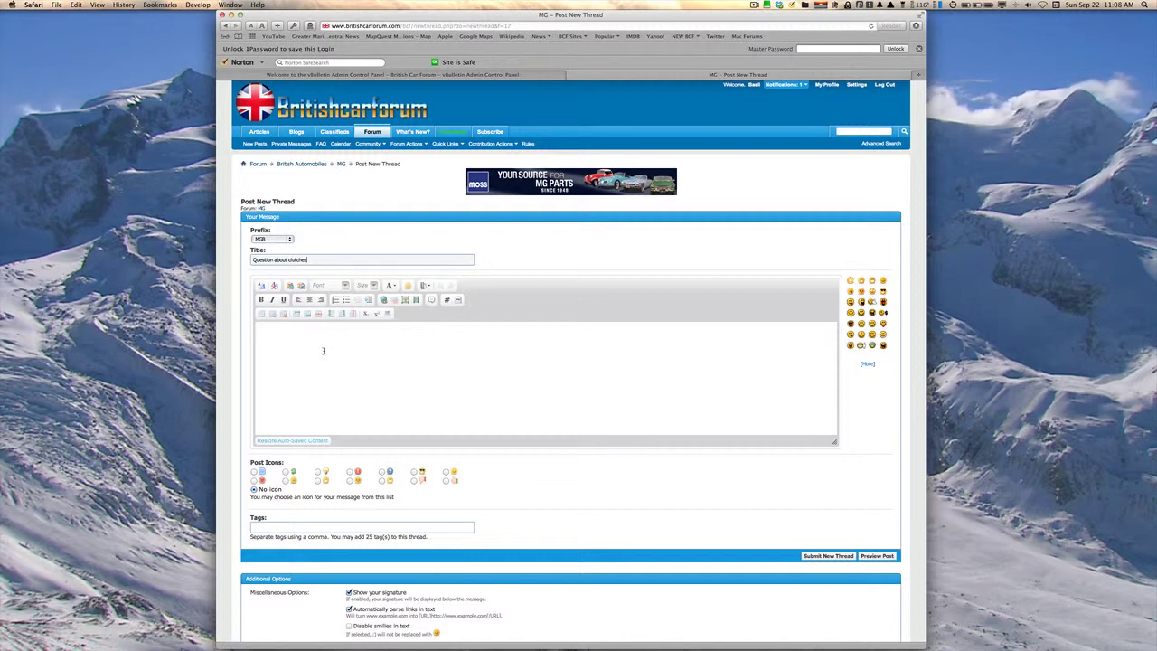
- Enter "Post question here" as the message of the new thread and select the text
click(322, 350)
text(Pos)
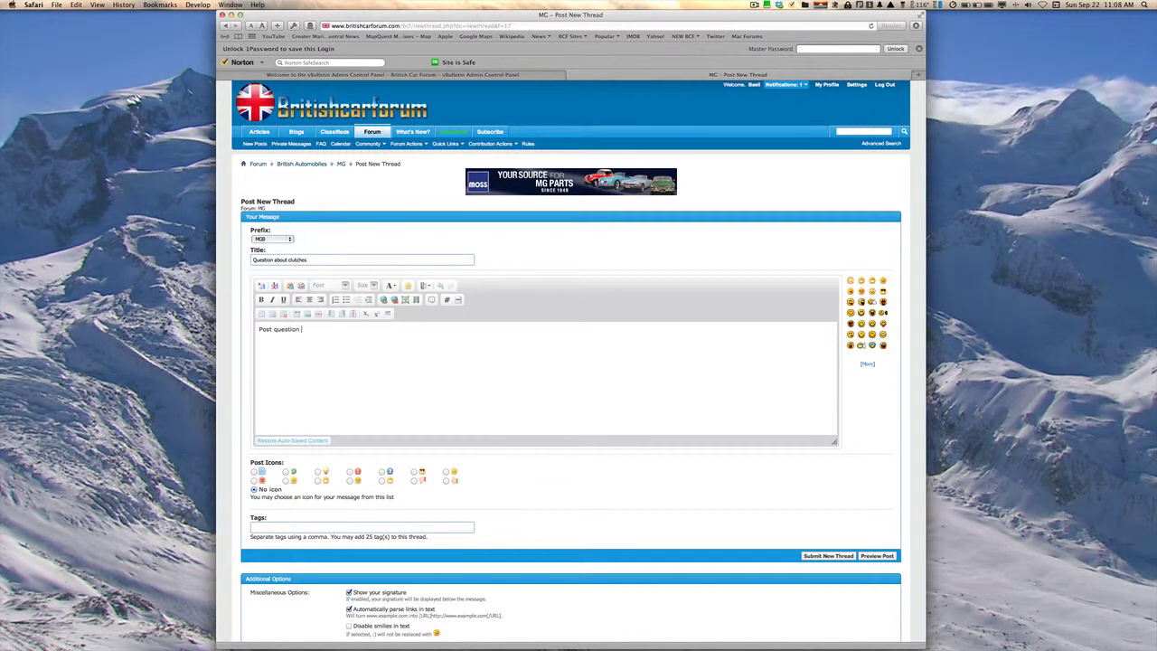
text(t question here)
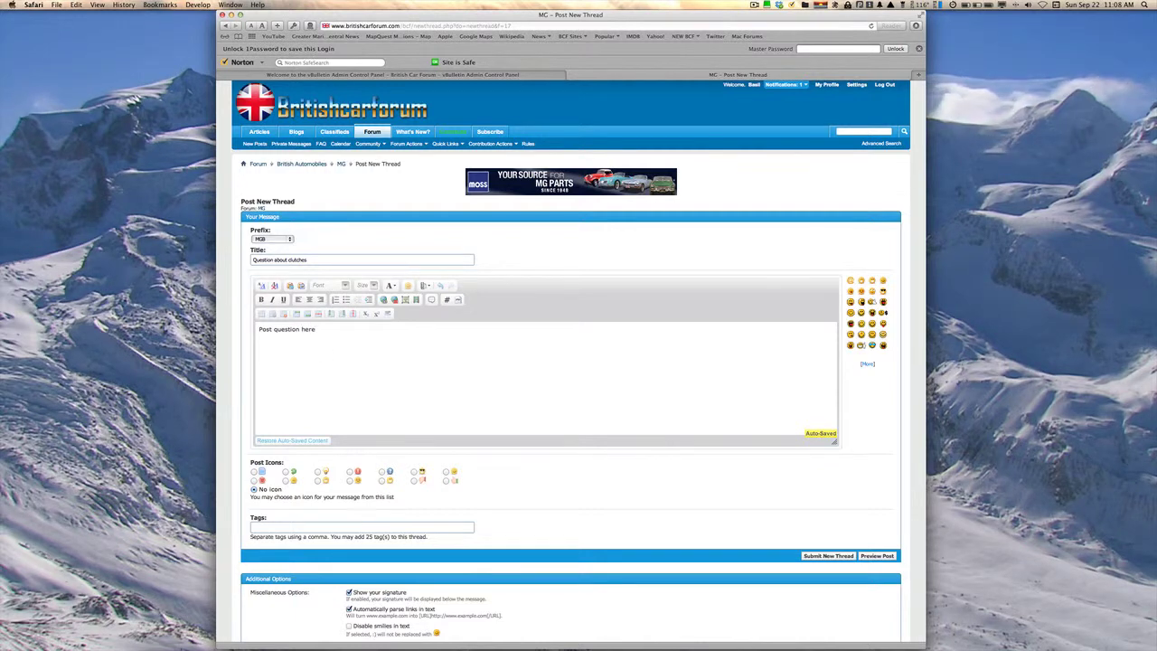
triple_click(334, 330)
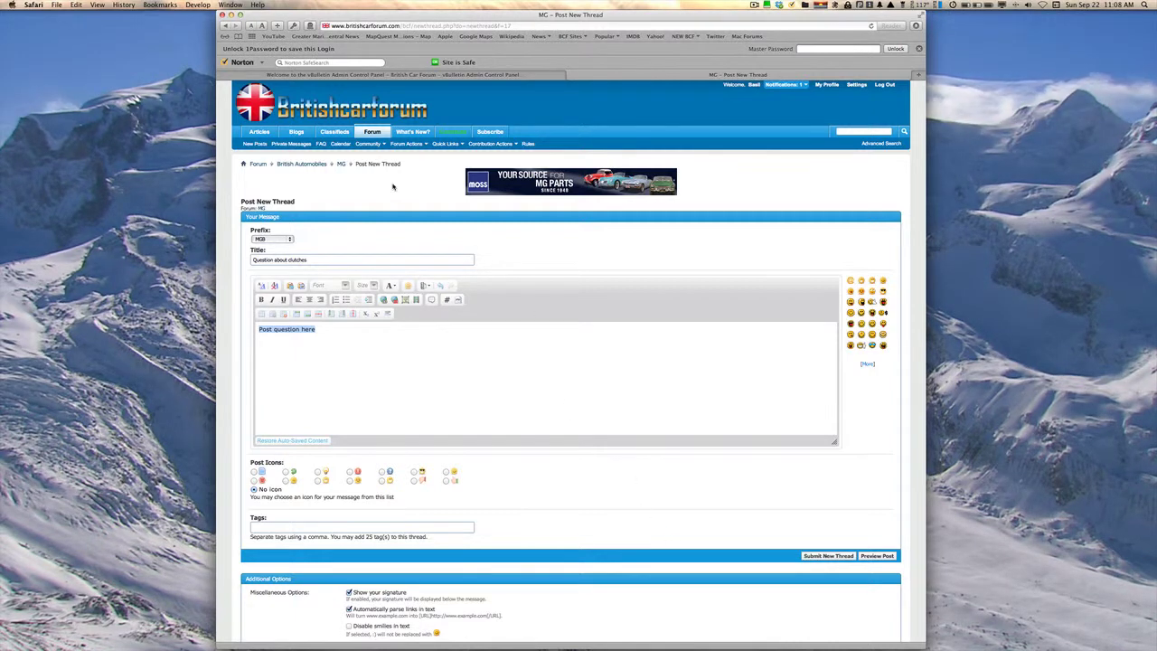
- Leave the new thread unsubmitted, return to the MG thread list and examine the prefixes on the existing threads
click(341, 167)
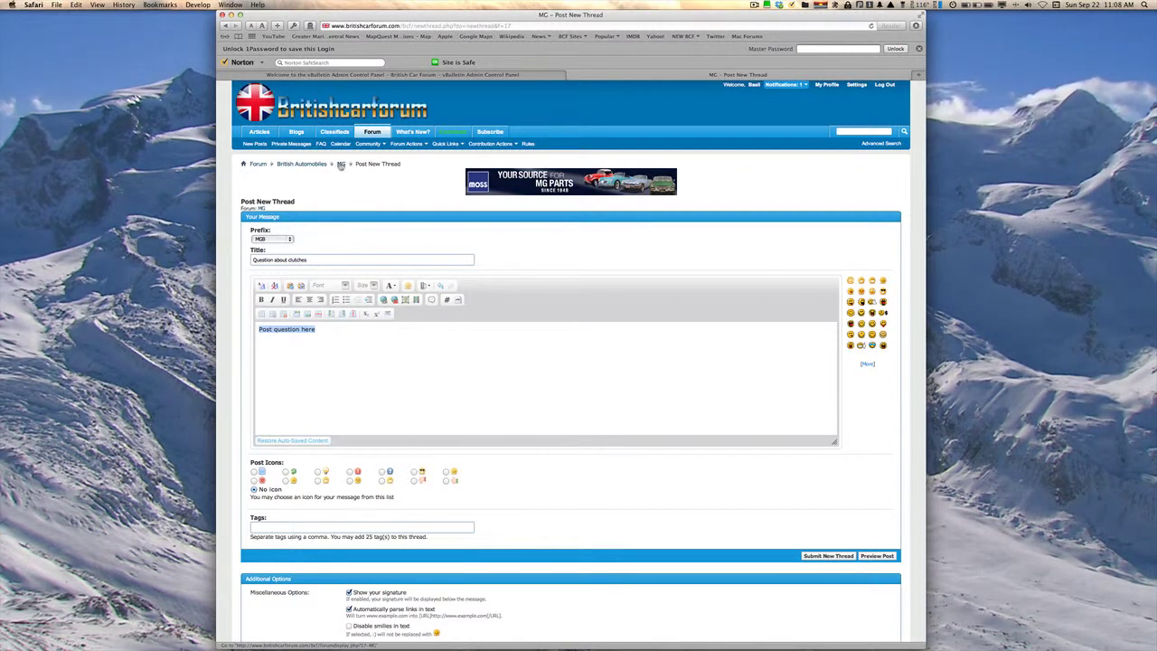
click(630, 209)
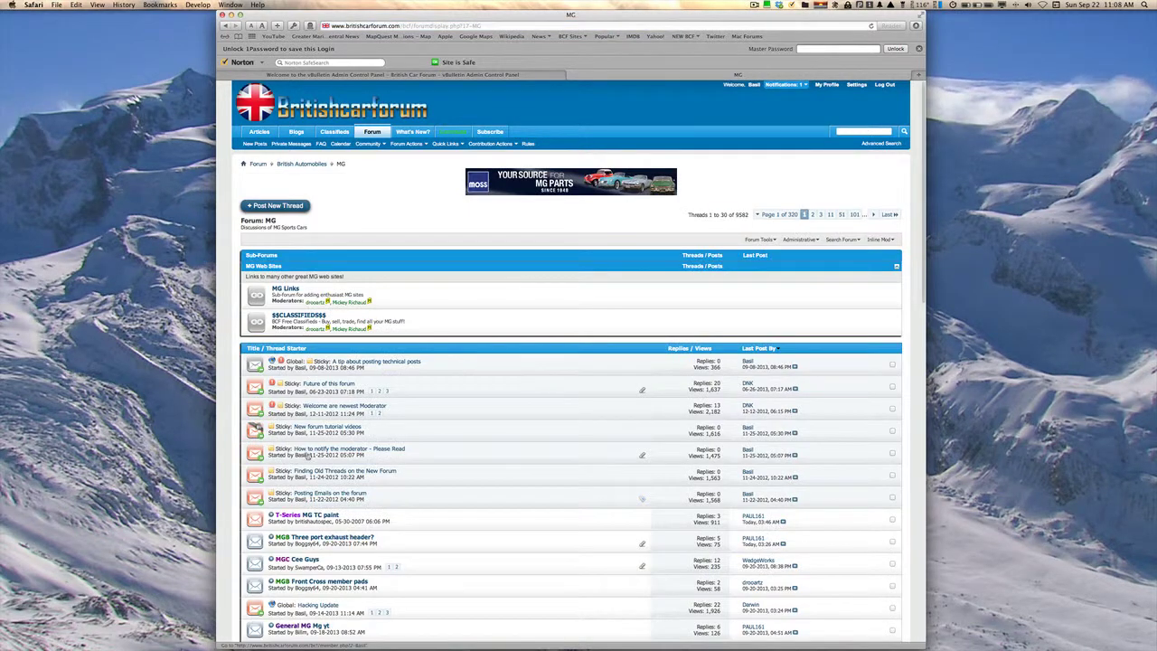
scroll(454, 422, down, 8)
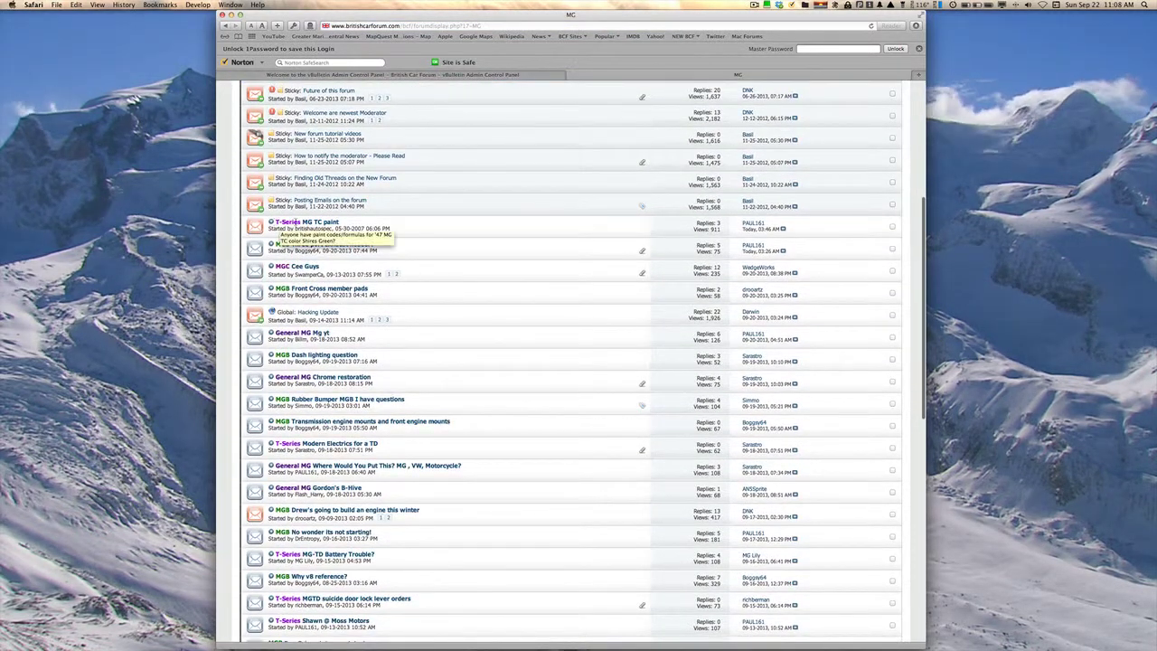
mouse_move(280, 246)
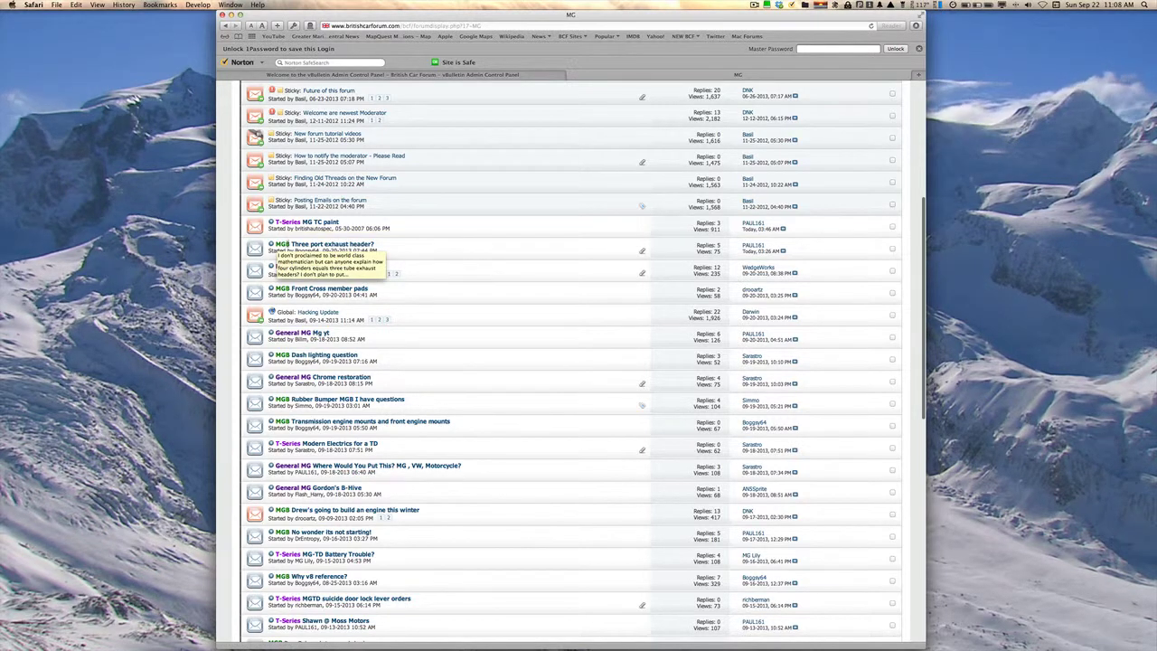
- Examine the T-Series, General MG and MGA prefixes on the threads further down the MG thread list
mouse_move(316, 226)
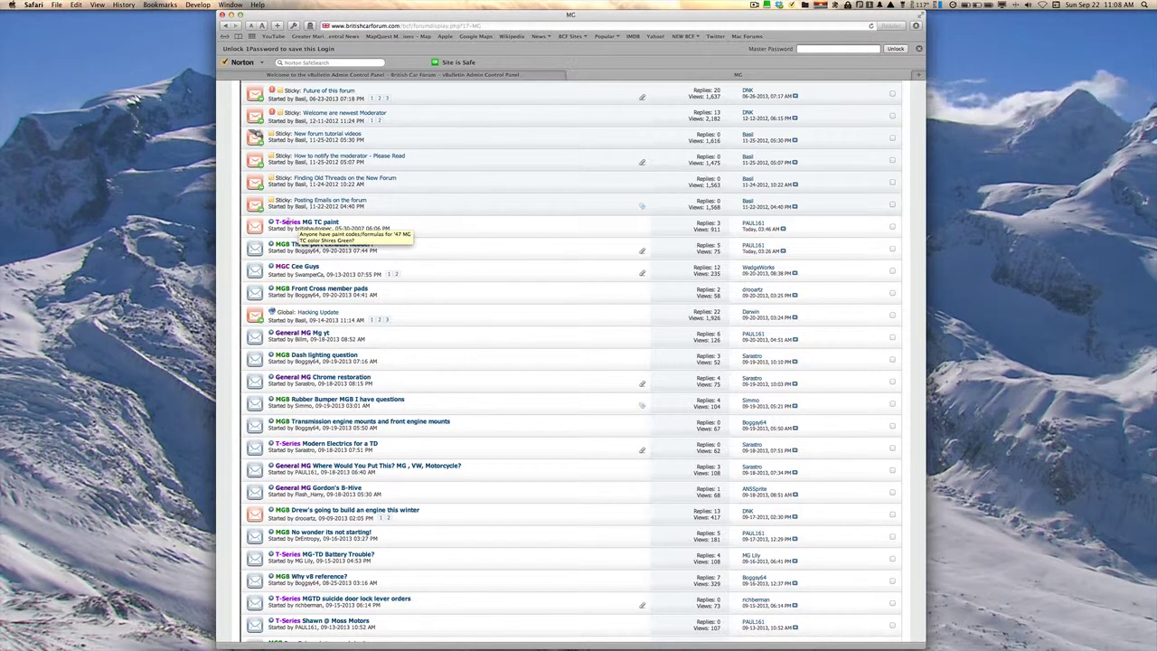
scroll(283, 224, down, 2)
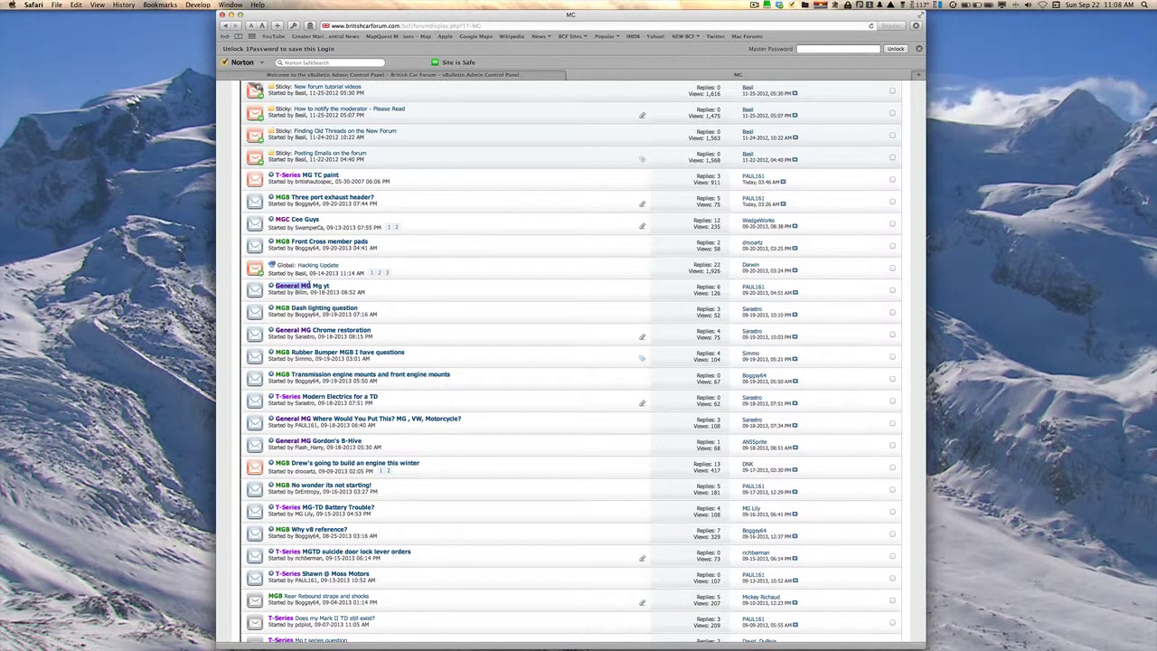
scroll(310, 287, down, 5)
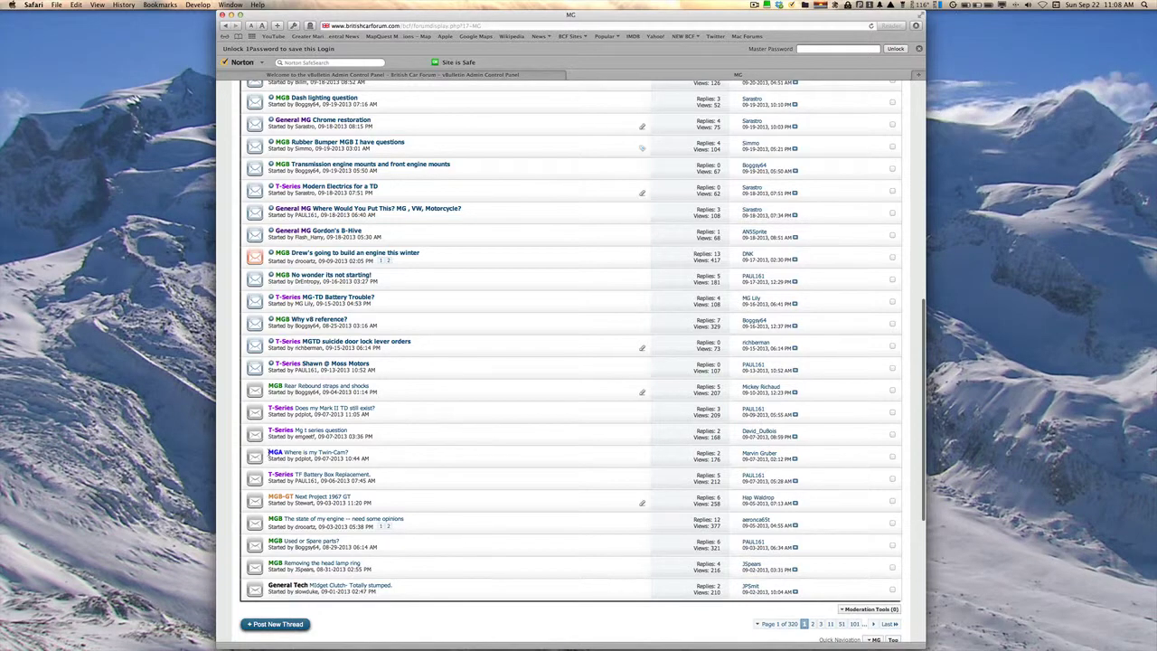
double_click(273, 452)
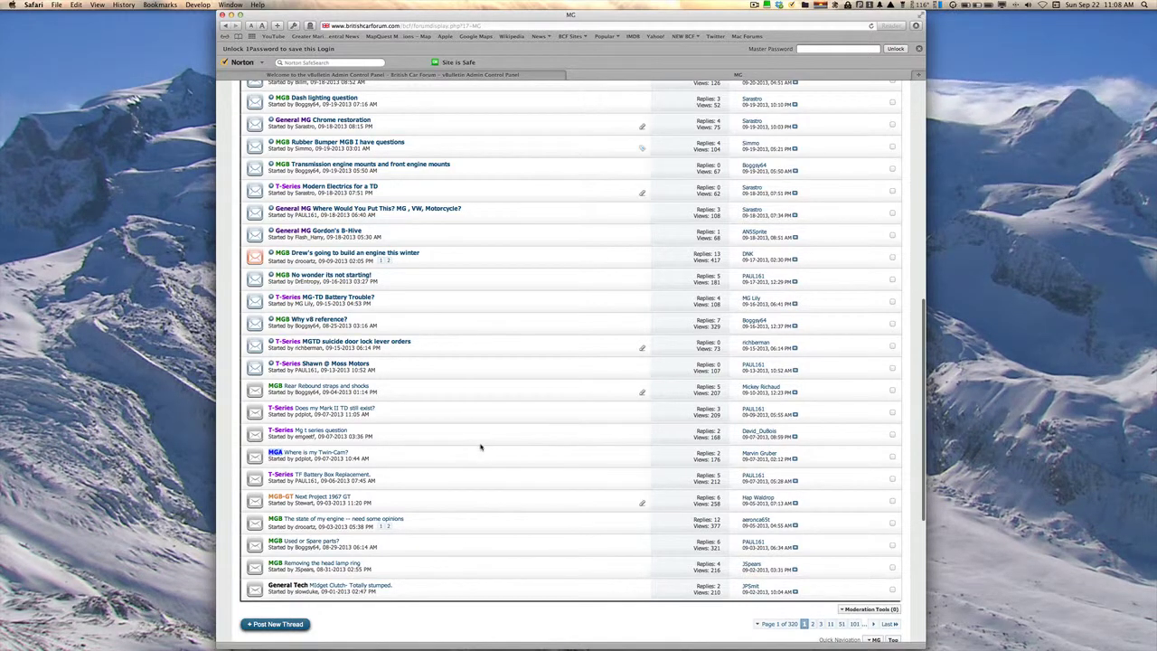
- Search the forum for the keyword "clutch" using the site's quick search
scroll(480, 446, up, 15)
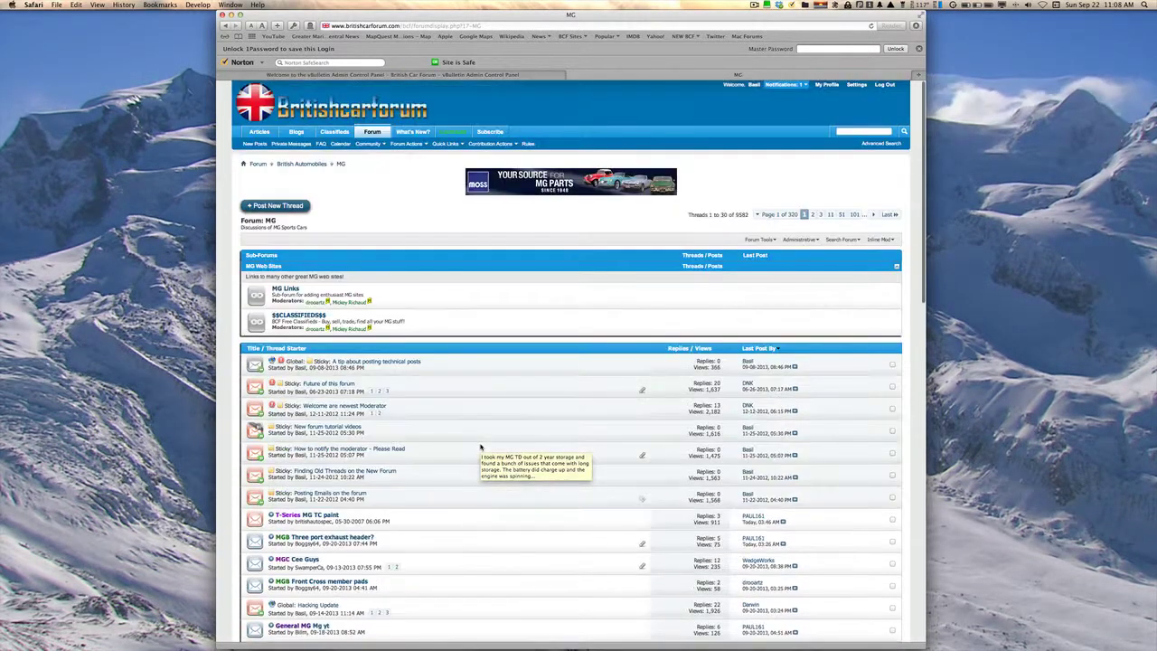
scroll(480, 446, up, 1)
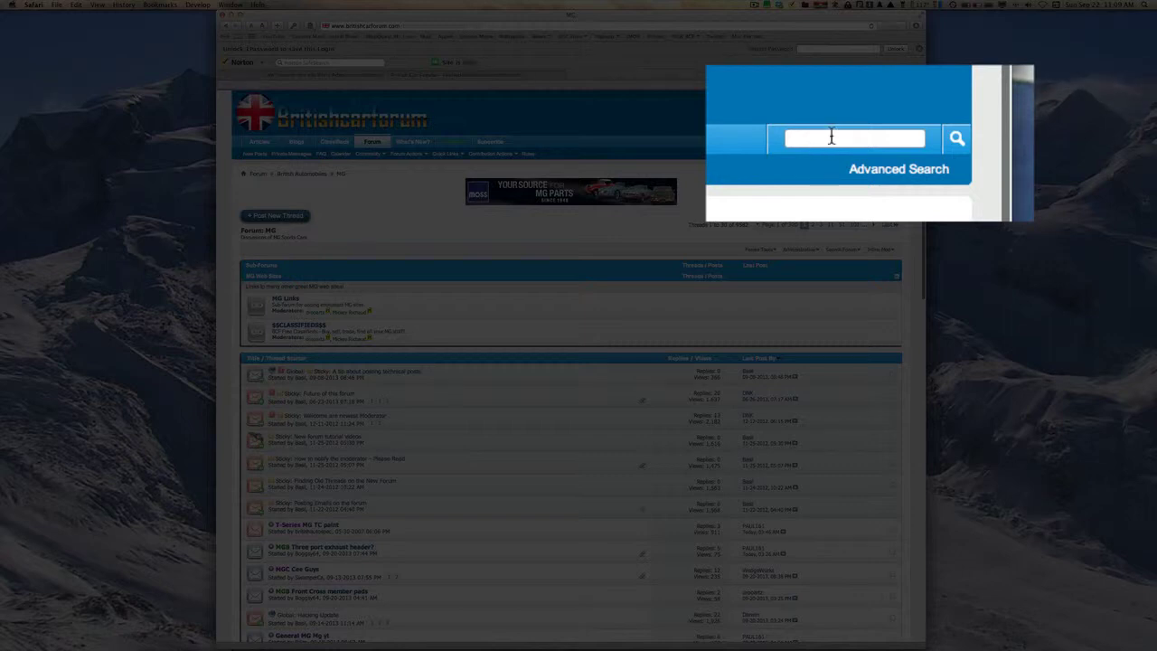
click(830, 136)
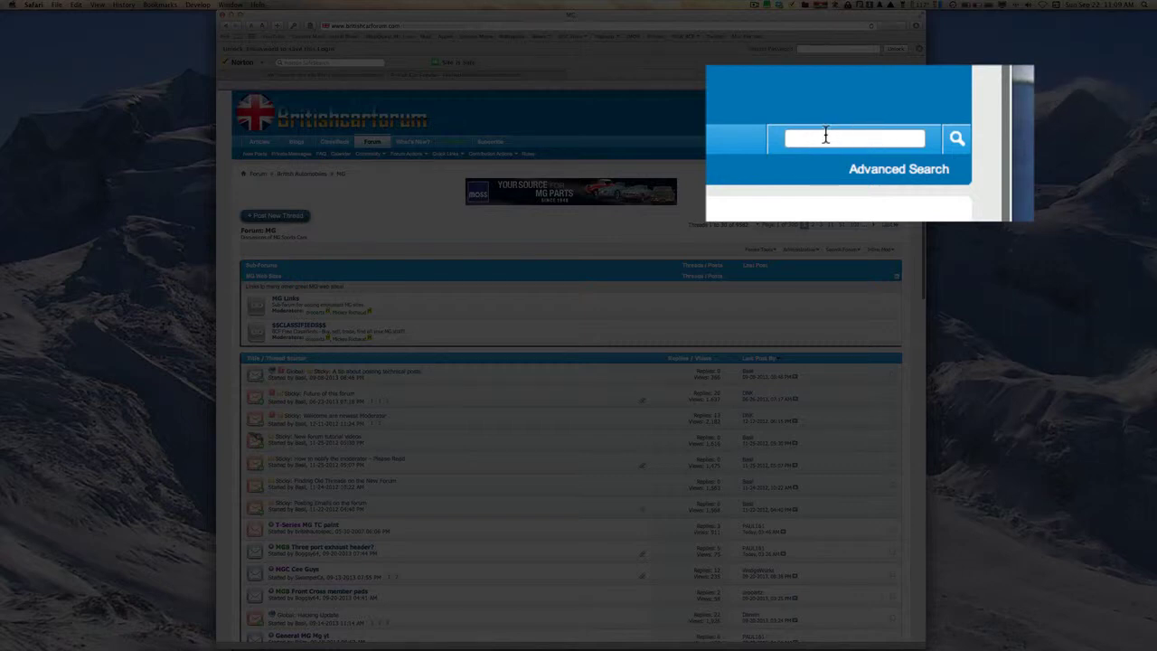
text(c)
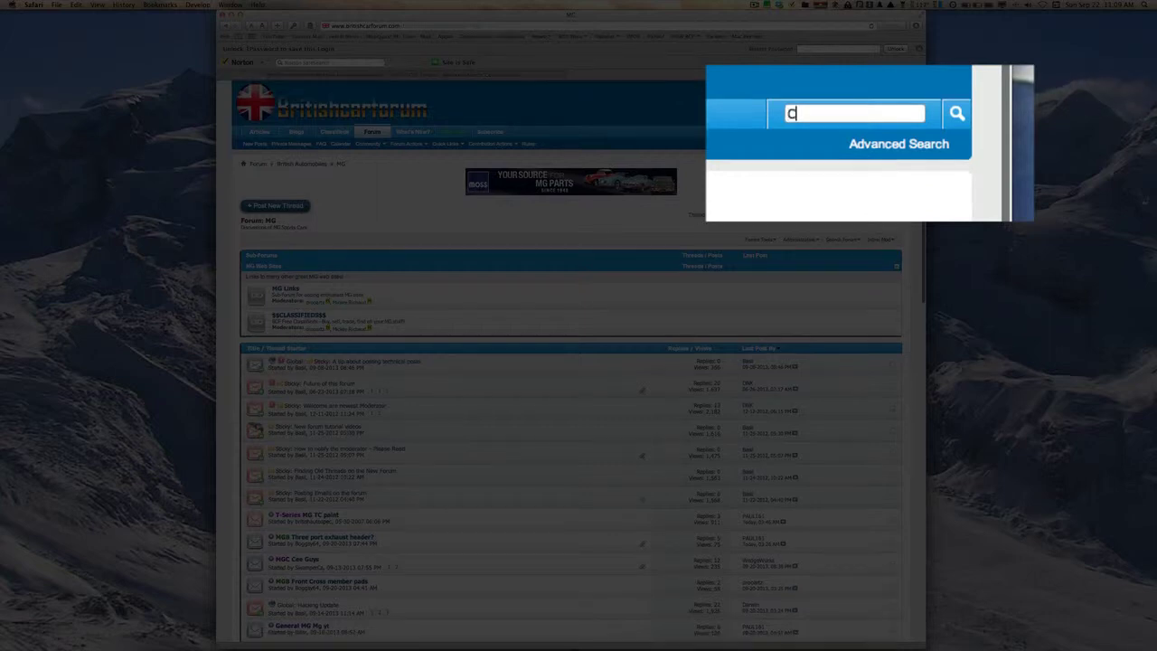
text(lutch)
key(Escape)
click(957, 117)
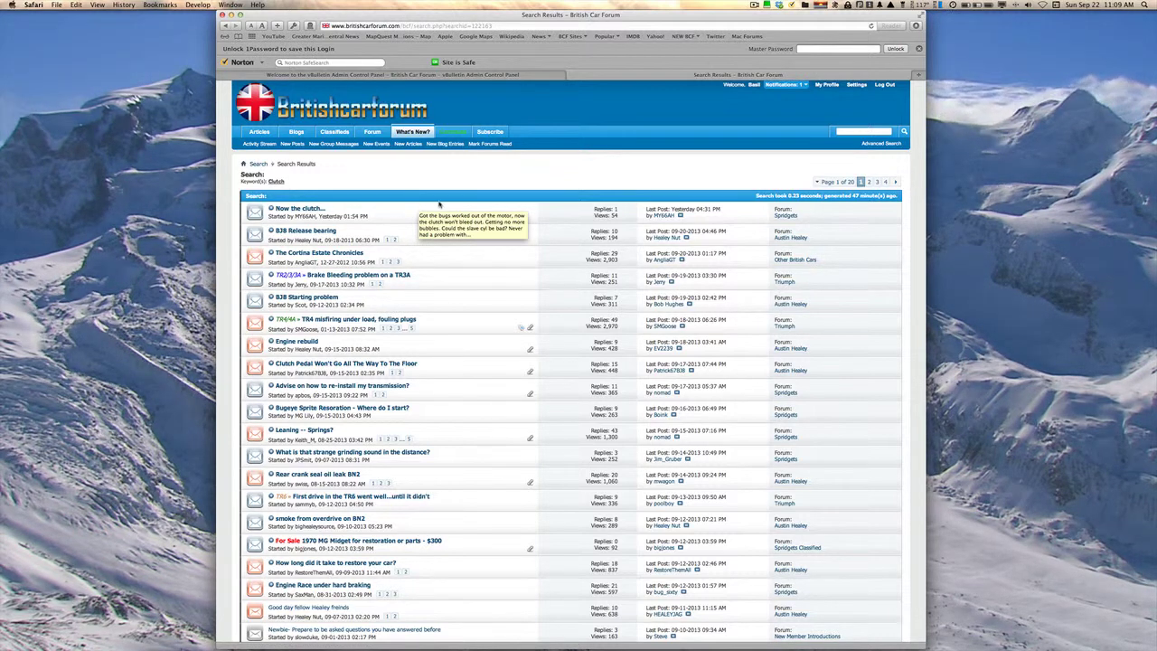
- Open the advanced search and examine the forums and thread prefixes it can be limited to
click(877, 144)
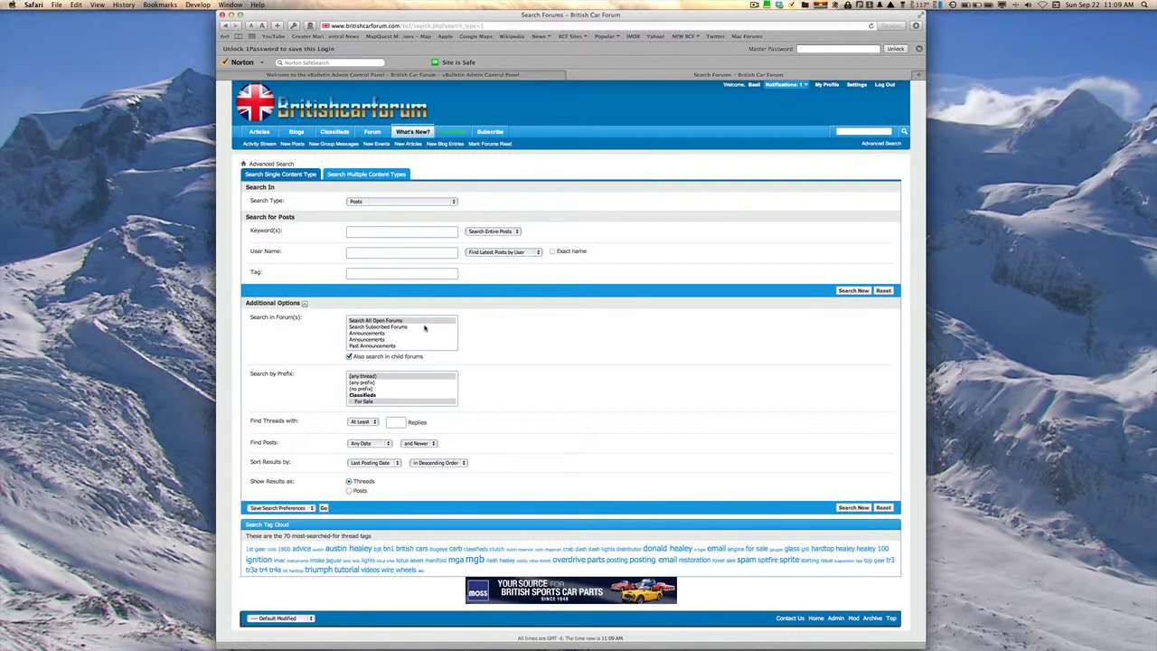
click(364, 322)
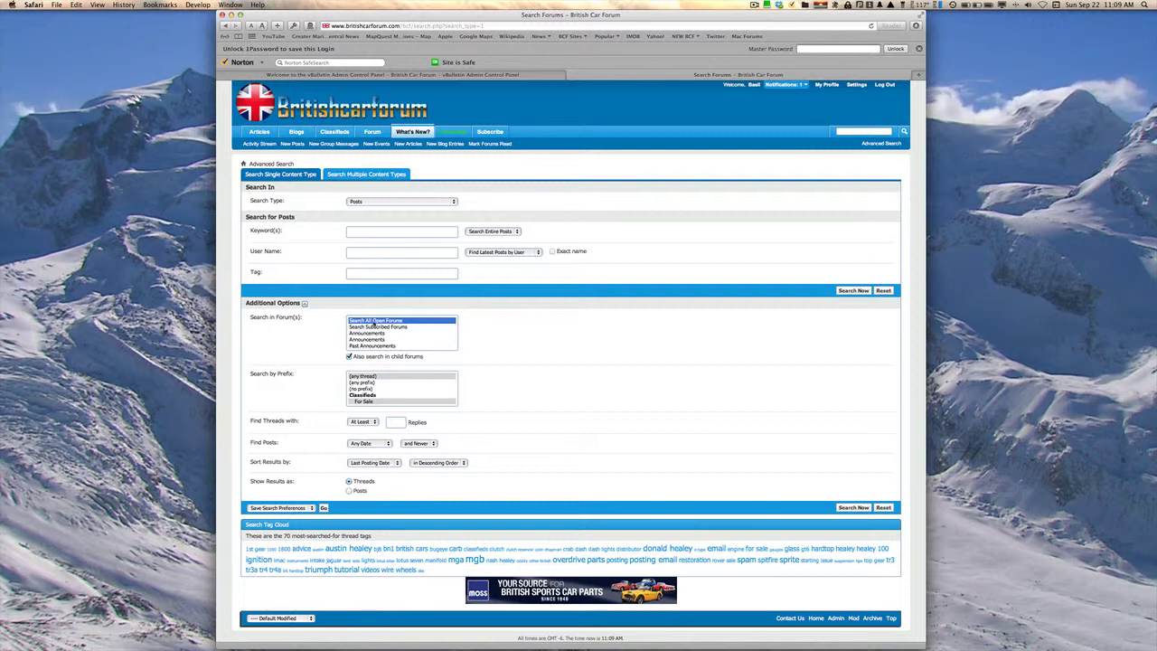
scroll(387, 331, down, 5)
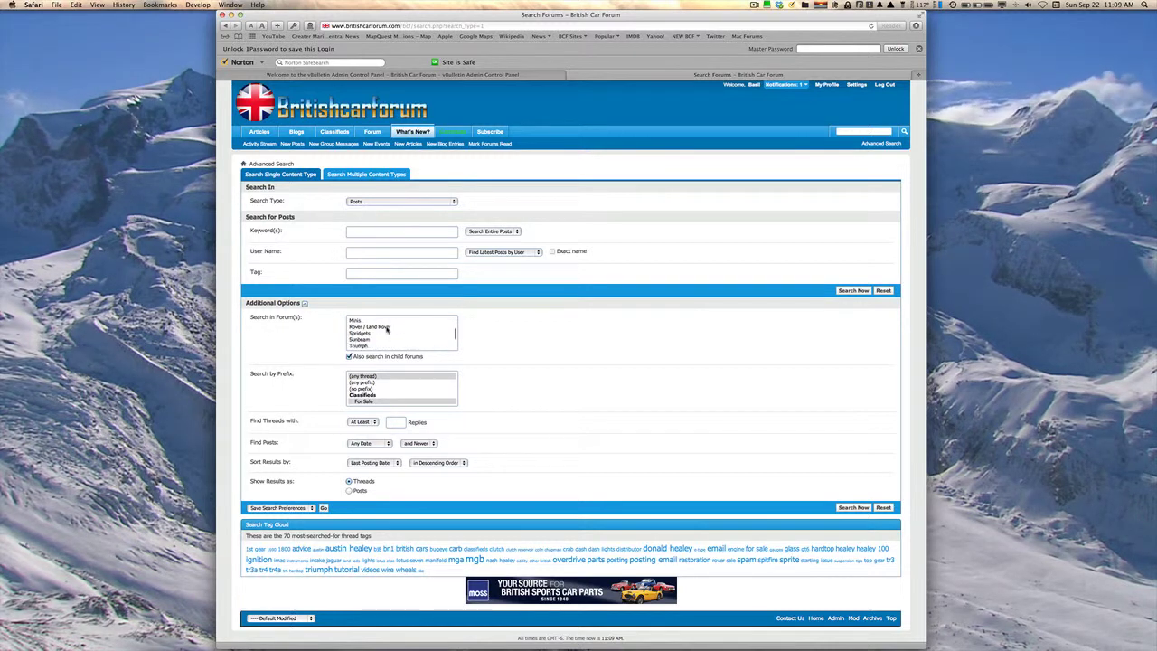
scroll(387, 331, down, 5)
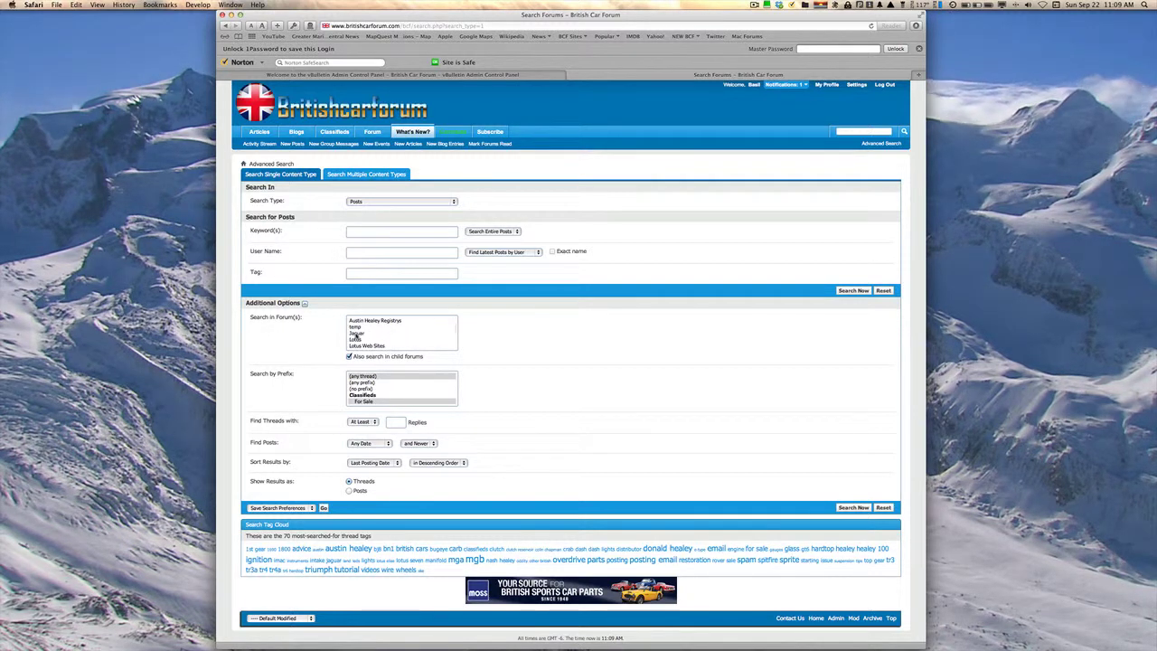
scroll(357, 336, down, 5)
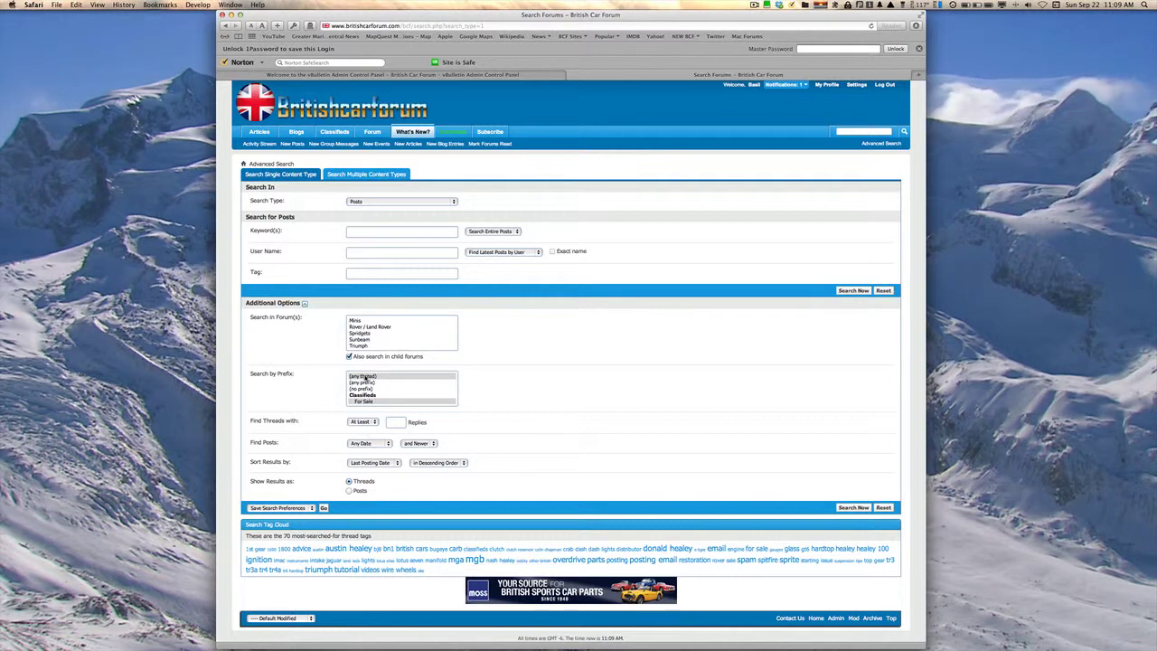
click(364, 378)
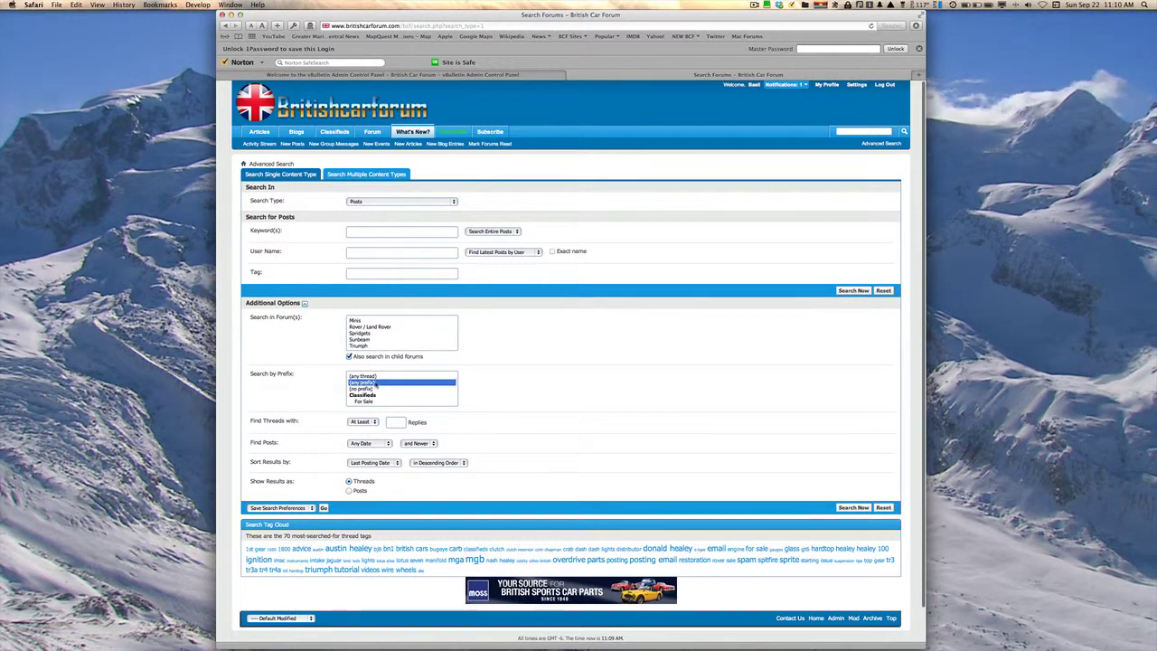
scroll(392, 389, down, 5)
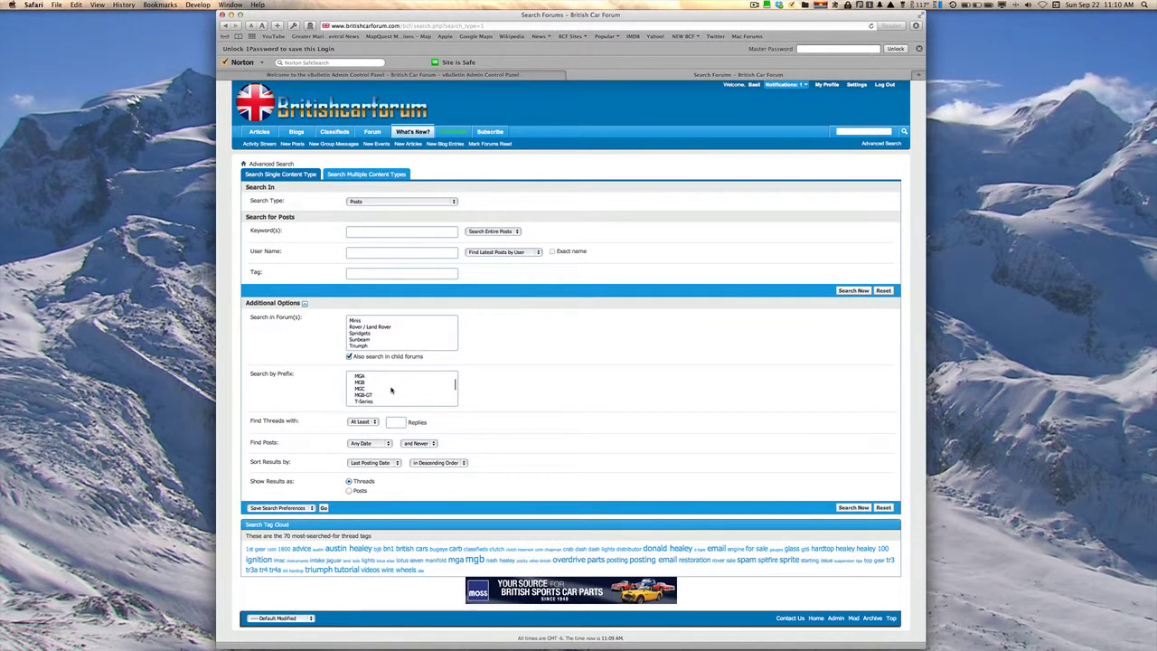
scroll(382, 346, down, 3)
- Limit the advanced search to the MG forum and the MGB prefix, and return to the forum index without running it
scroll(381, 344, down, 5)
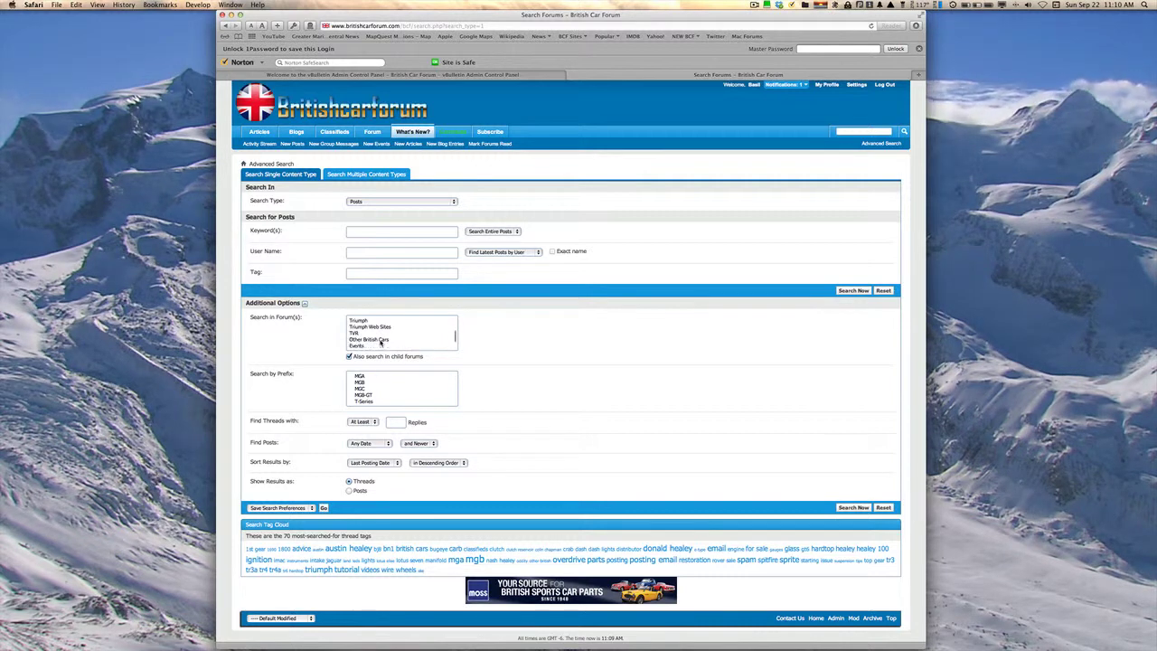
scroll(380, 341, up, 10)
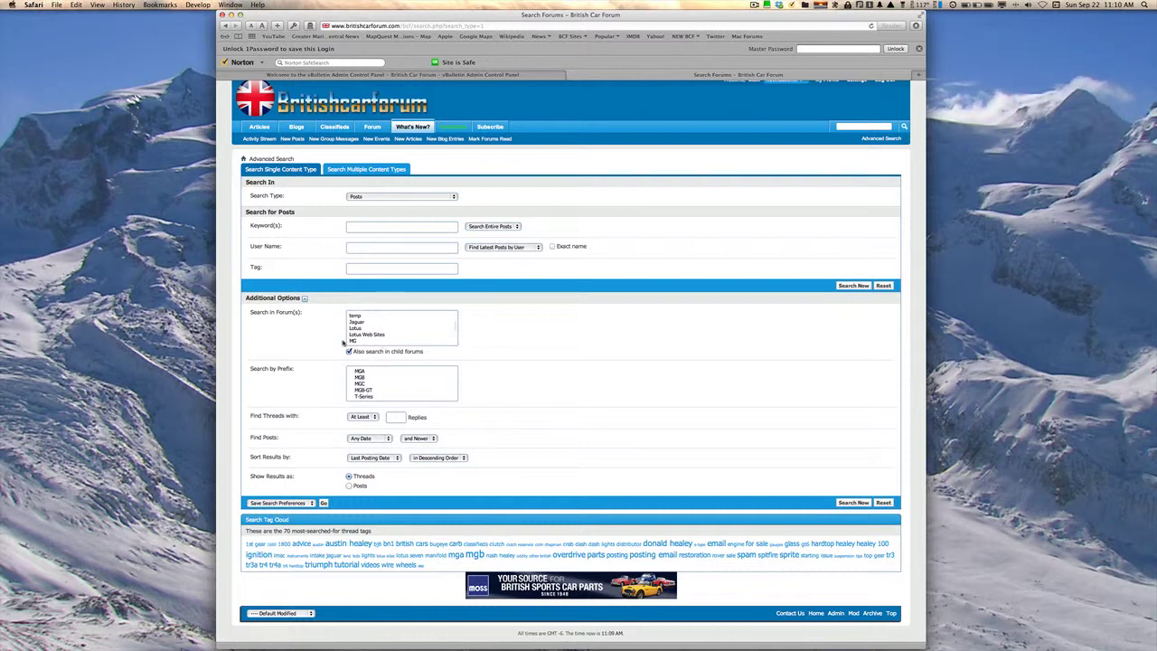
click(380, 340)
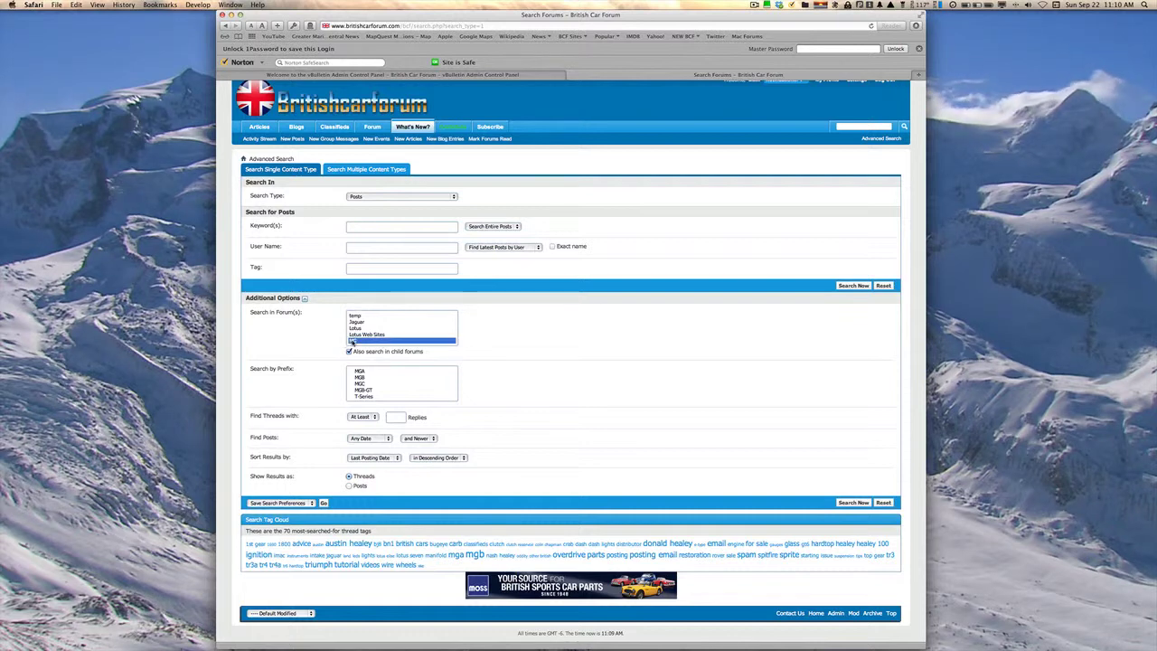
click(359, 390)
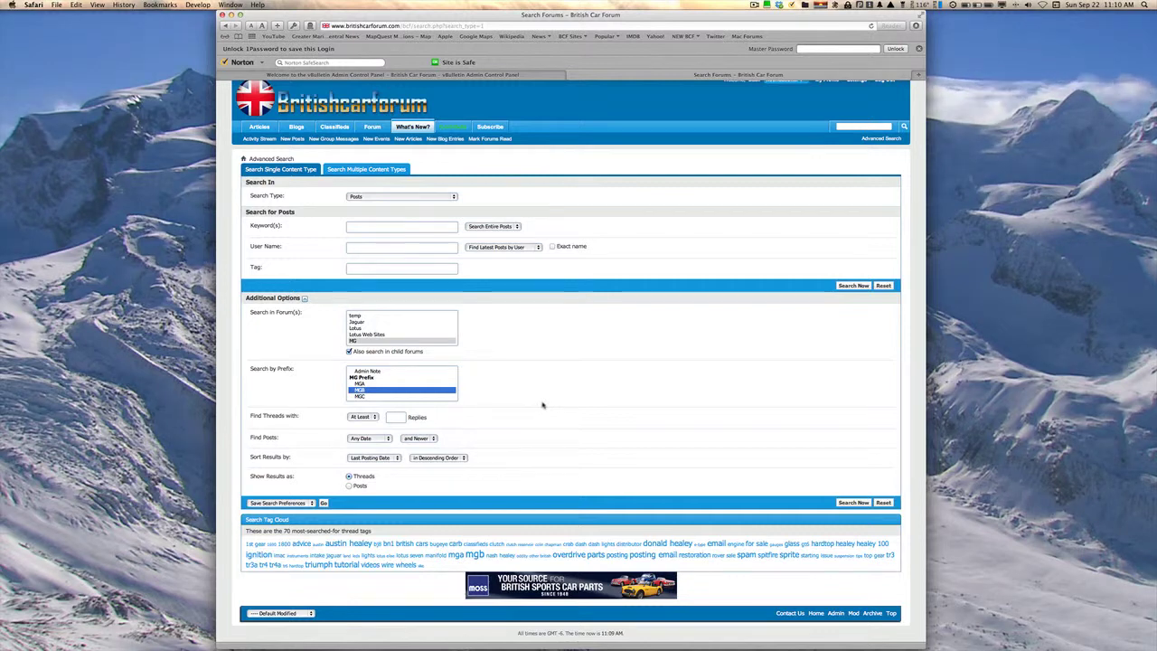
scroll(543, 404, up, 1)
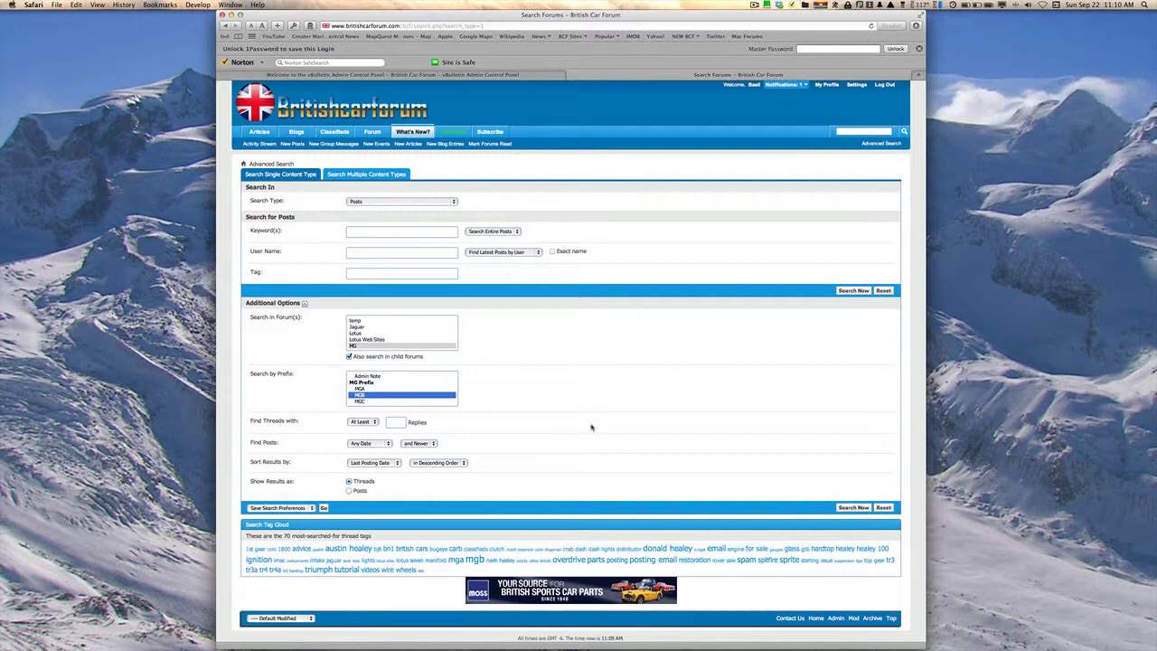
click(372, 131)
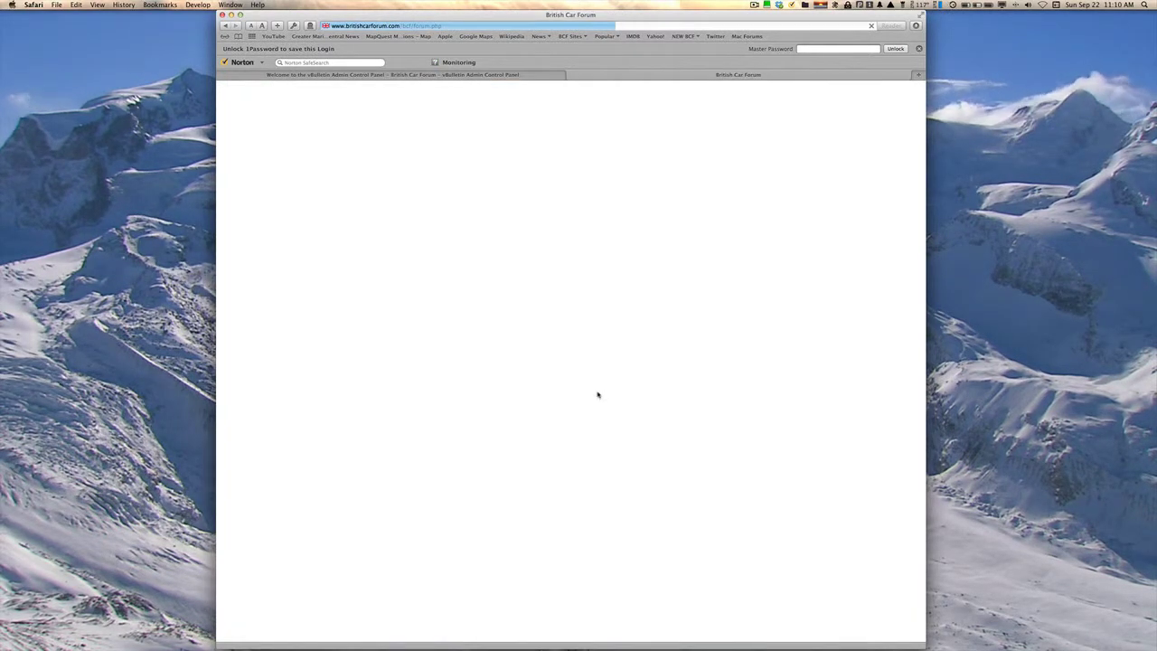